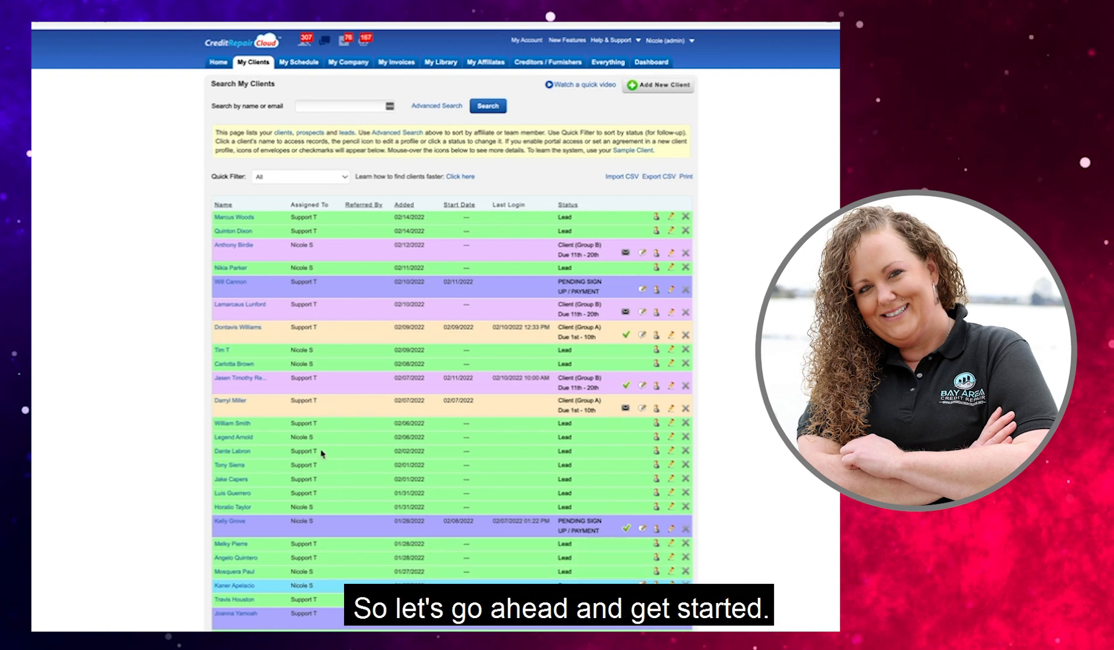
# Step: Open the form for adding a new client, and return to the client list
pyautogui.click(646, 90)
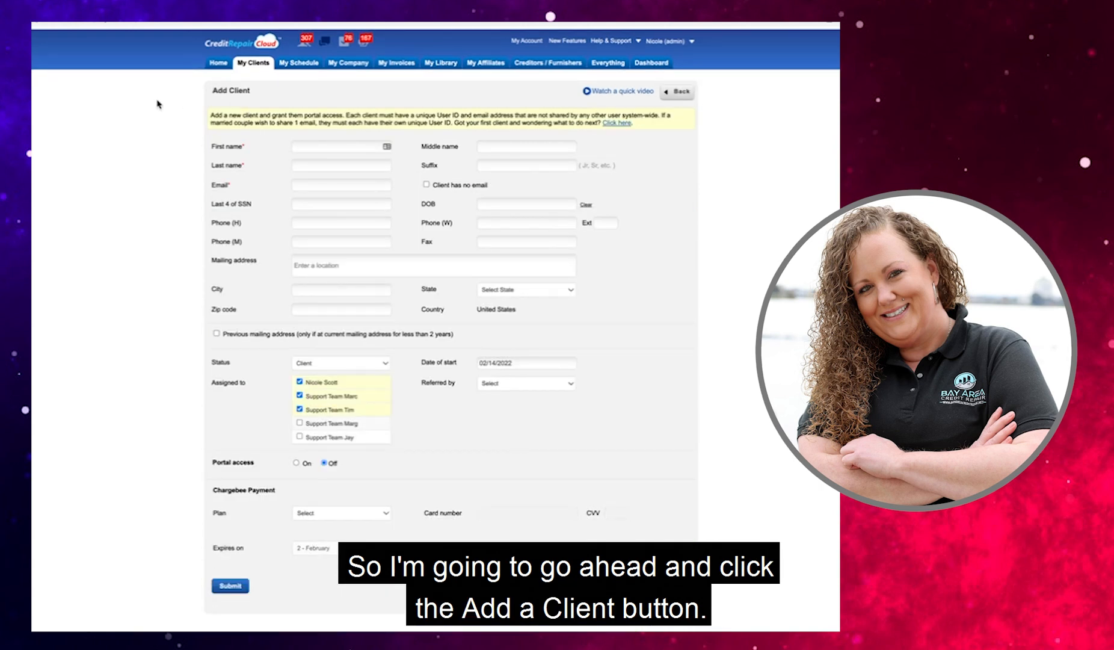
pyautogui.click(251, 64)
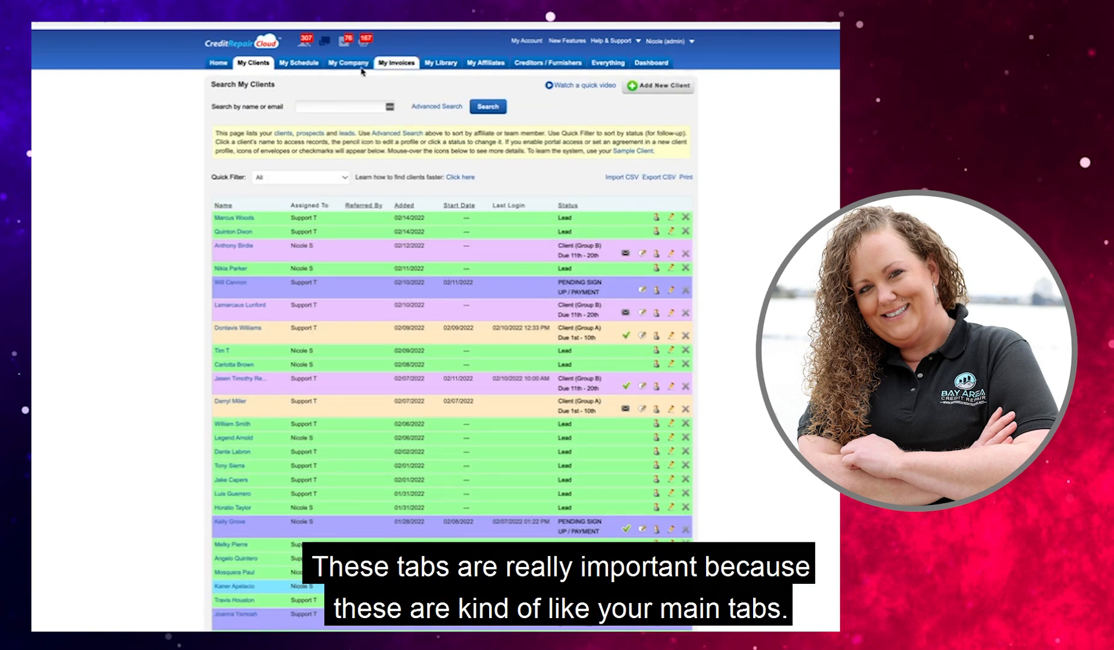
# Step: Go to the home page and open the new-client form from its quick start tasks
pyautogui.click(217, 63)
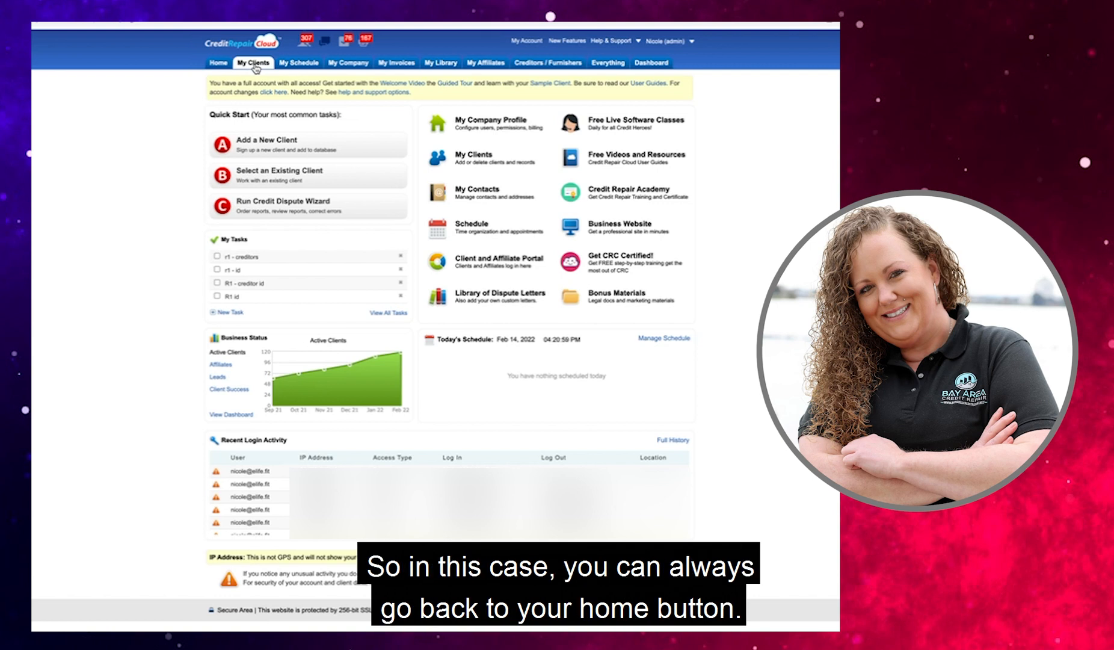
pyautogui.click(217, 65)
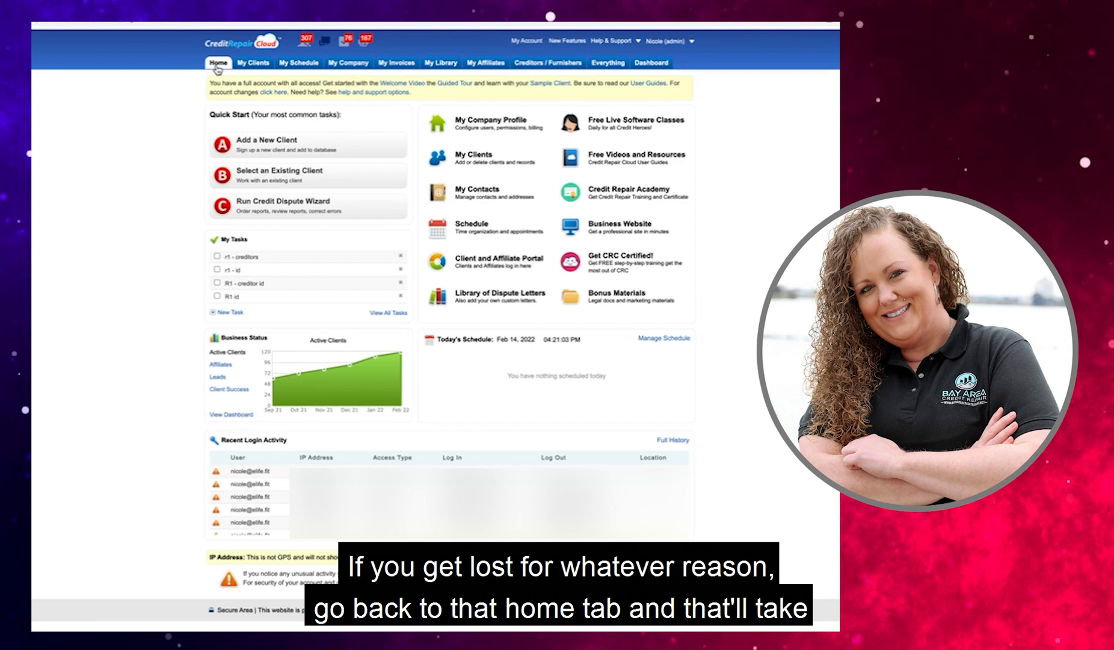
pyautogui.click(217, 70)
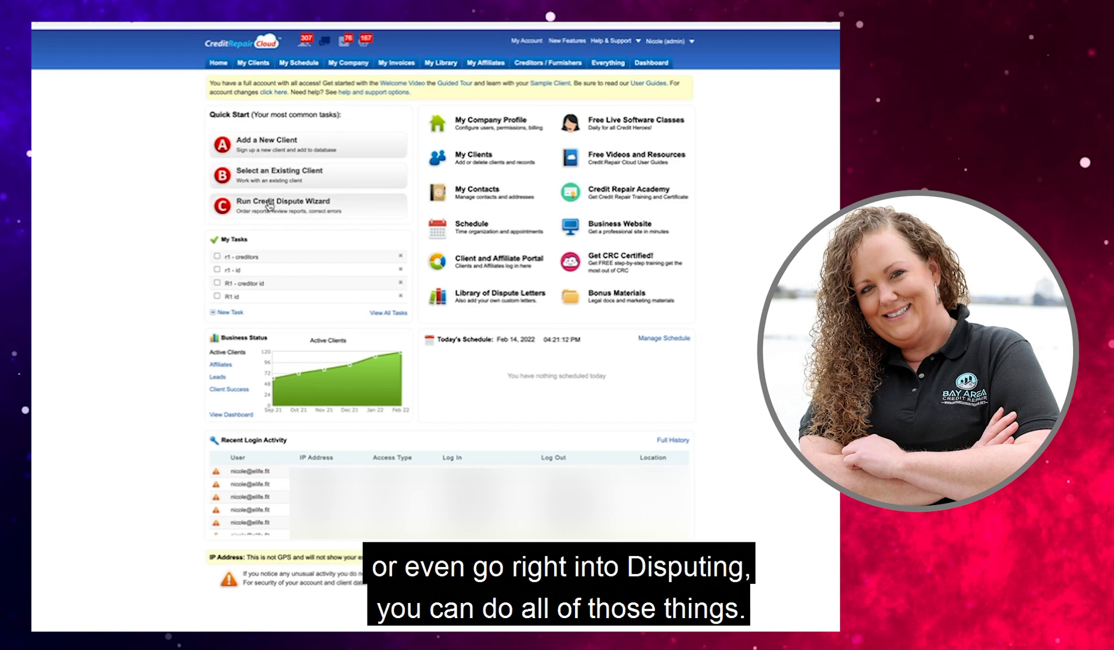
pyautogui.click(257, 148)
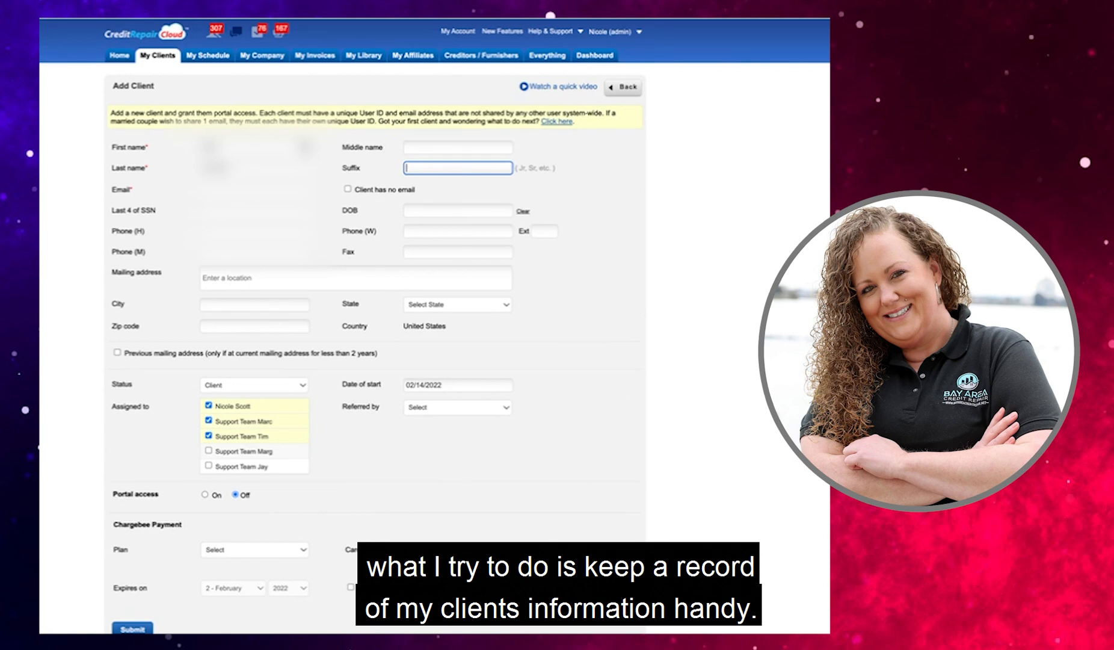
# Step: Switch to the Notes app for the client's email address and enter it in the new client's Email field
pyautogui.press('super+Tab')
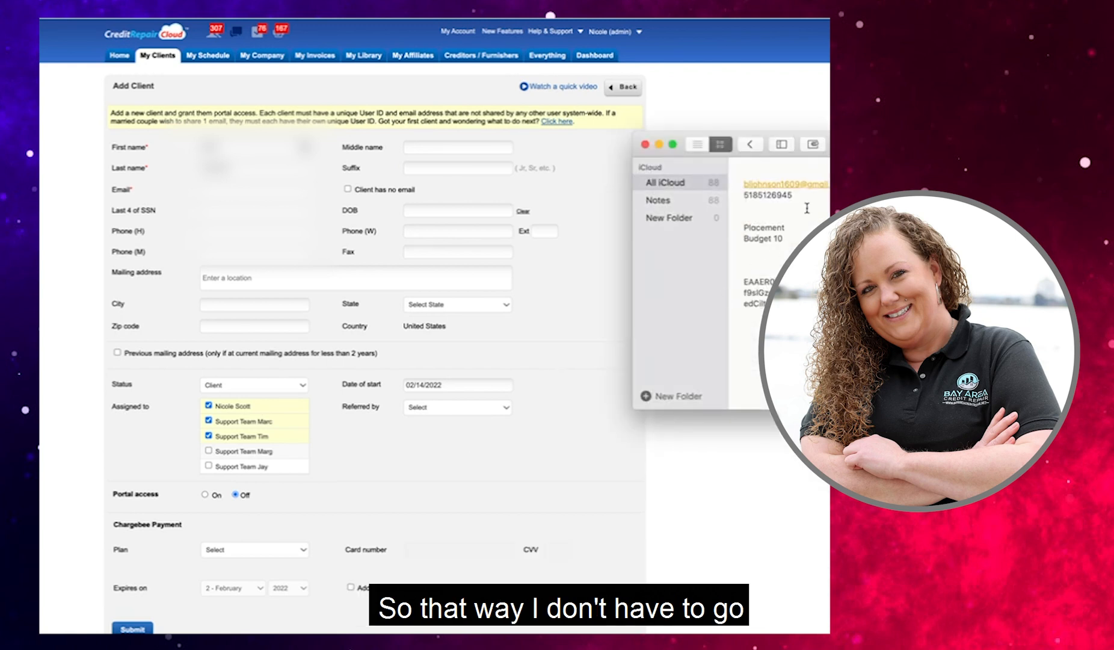
pyautogui.moveTo(683, 148); pyautogui.dragTo(780, 207)
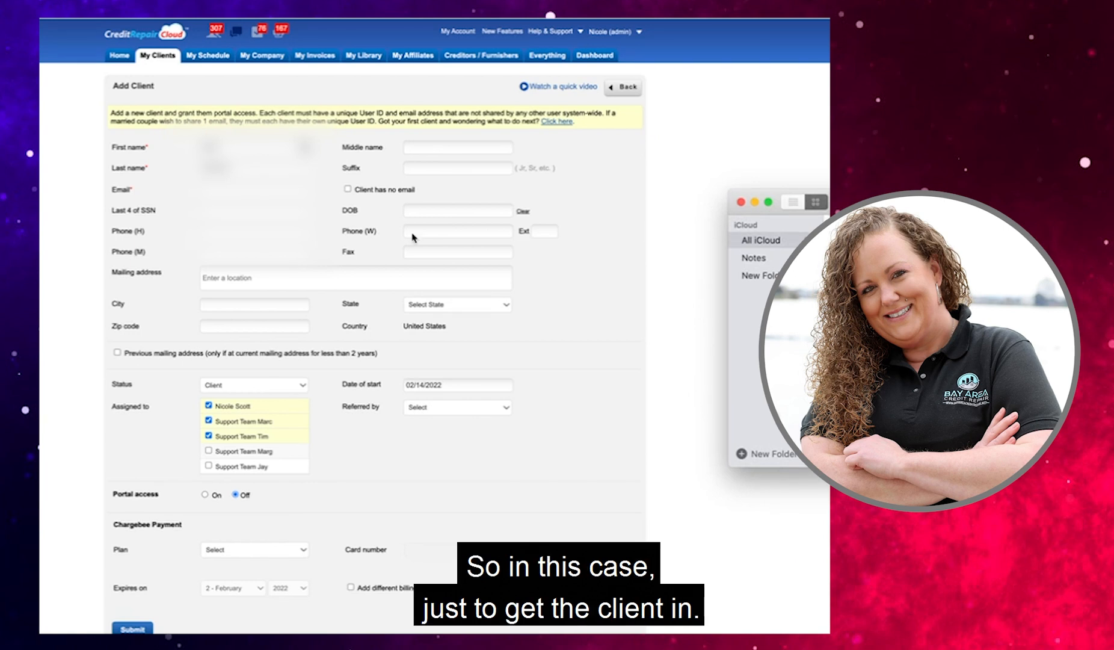
pyautogui.click(230, 216)
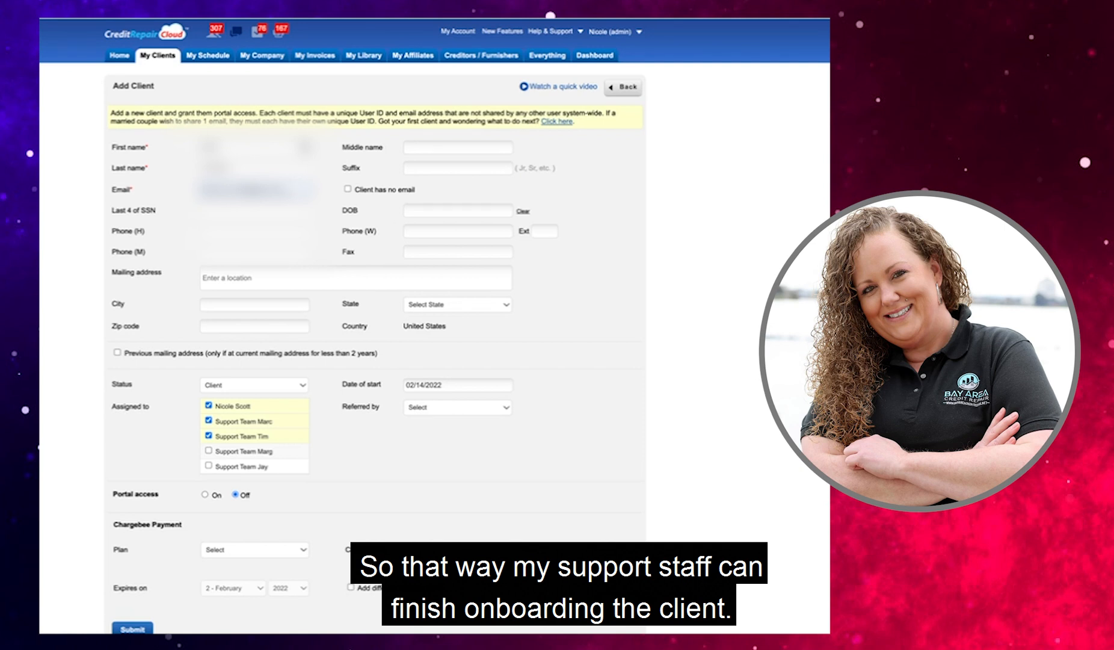
# Step: Copy the client's phone number from the Notes app into the mobile phone field and minimize the notes window
pyautogui.press('super+Tab')
pyautogui.moveTo(777, 199)
pyautogui.mouseDown()
pyautogui.moveTo(684, 199)
pyautogui.moveTo(765, 208)
pyautogui.mouseUp()
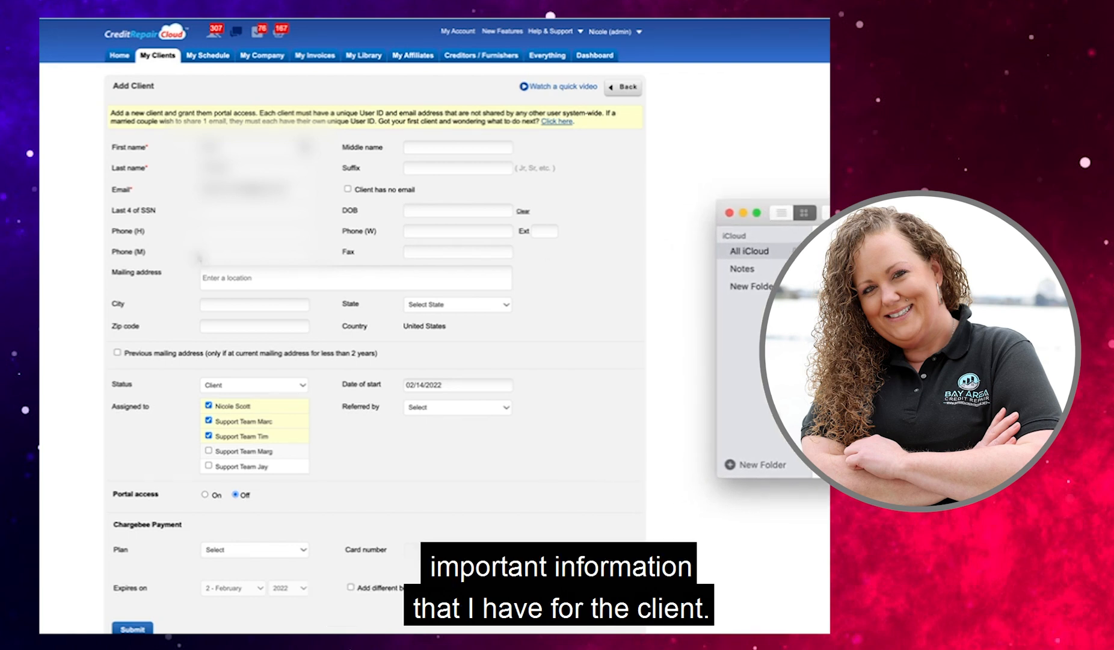
pyautogui.click(216, 253)
pyautogui.press('super+v')
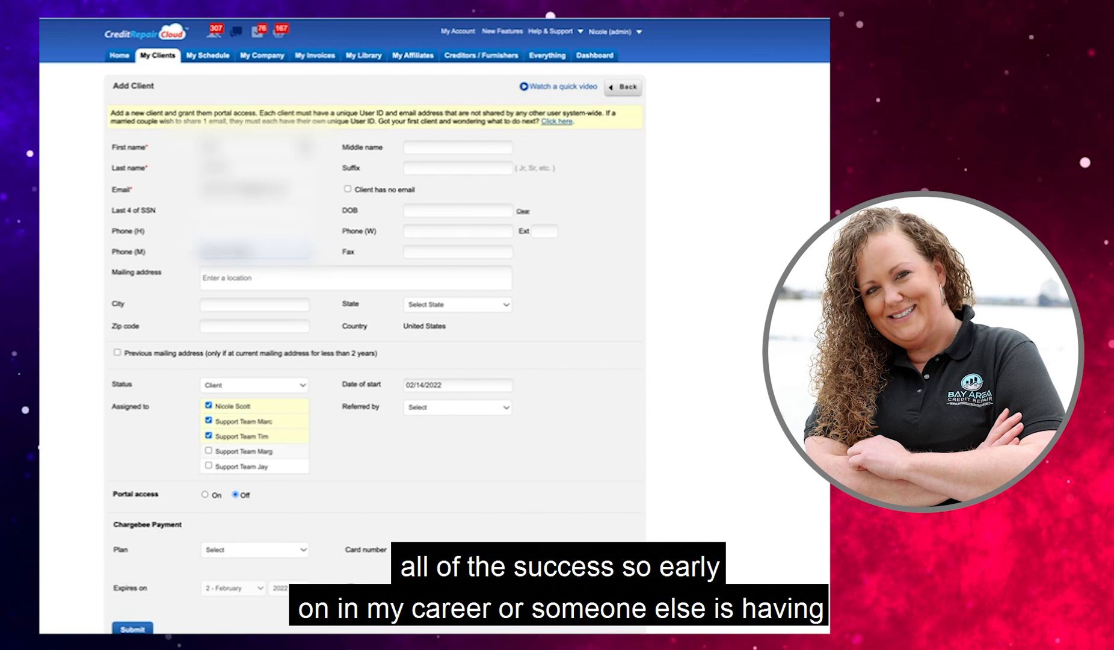
pyautogui.press('super+Tab')
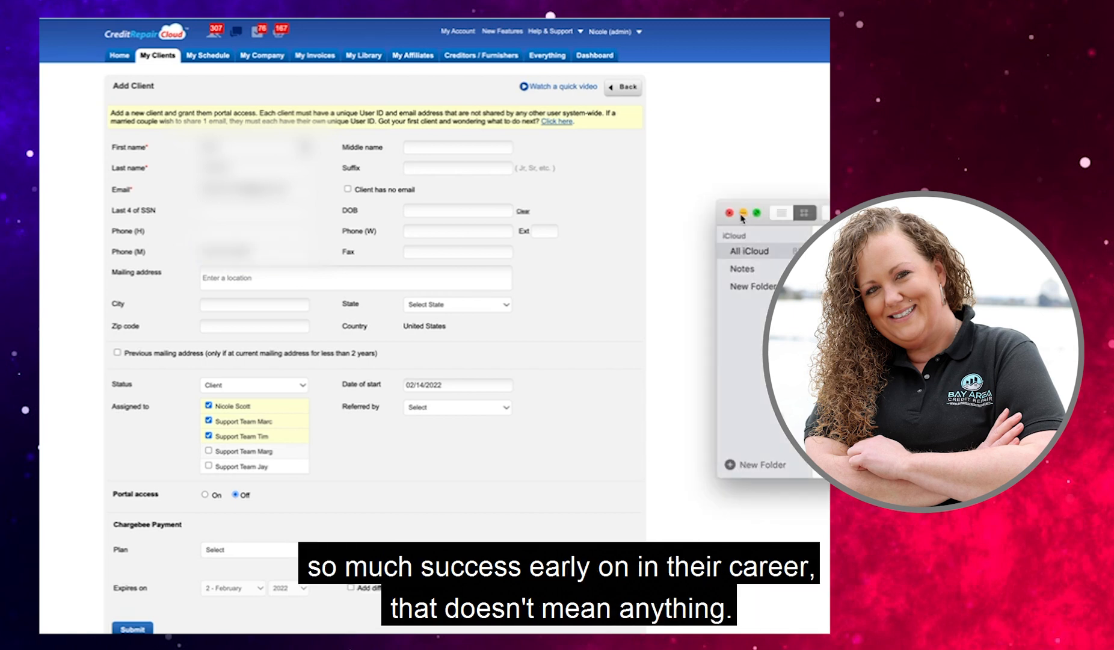
pyautogui.click(742, 213)
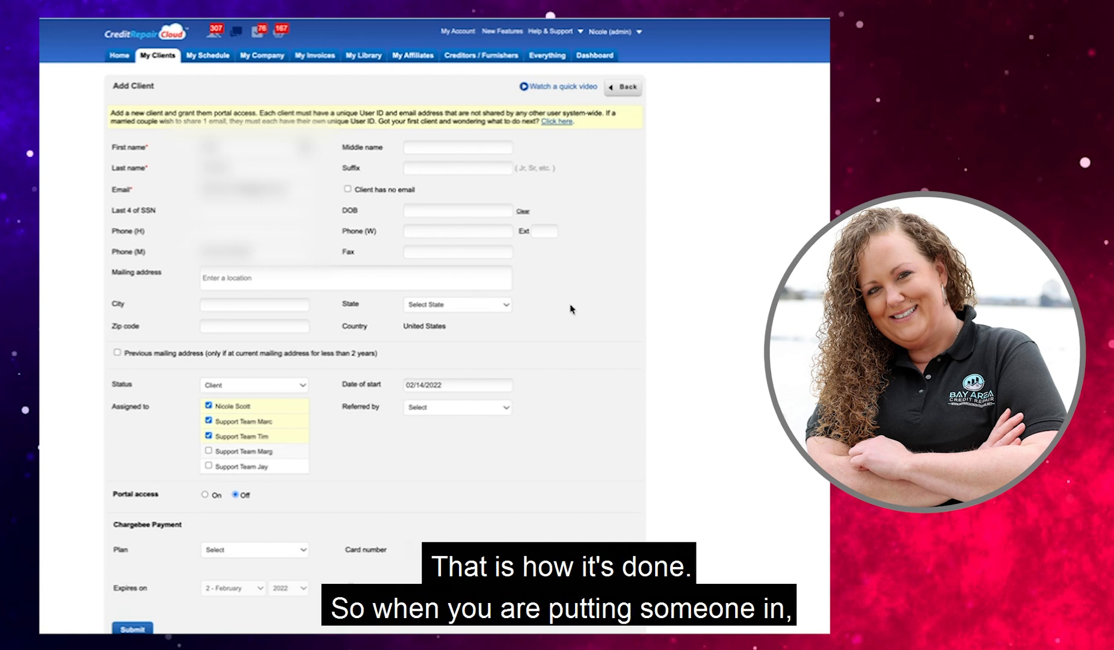
# Step: Enter the last four digits of the client's social security number
pyautogui.click(226, 212)
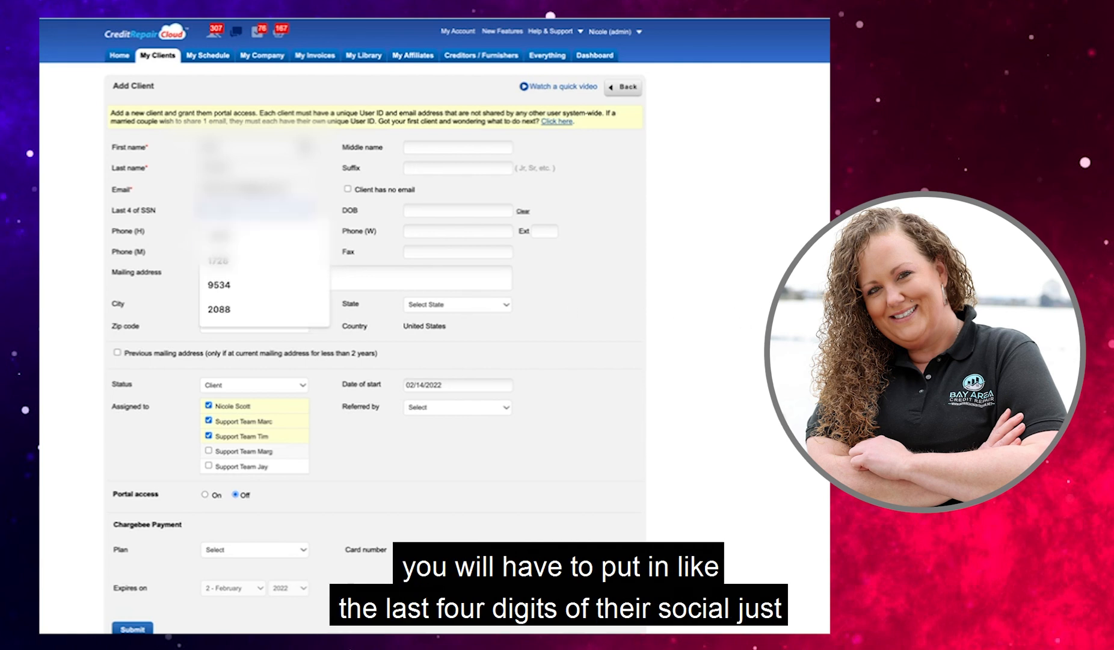
pyautogui.write('1')
pyautogui.click(177, 239)
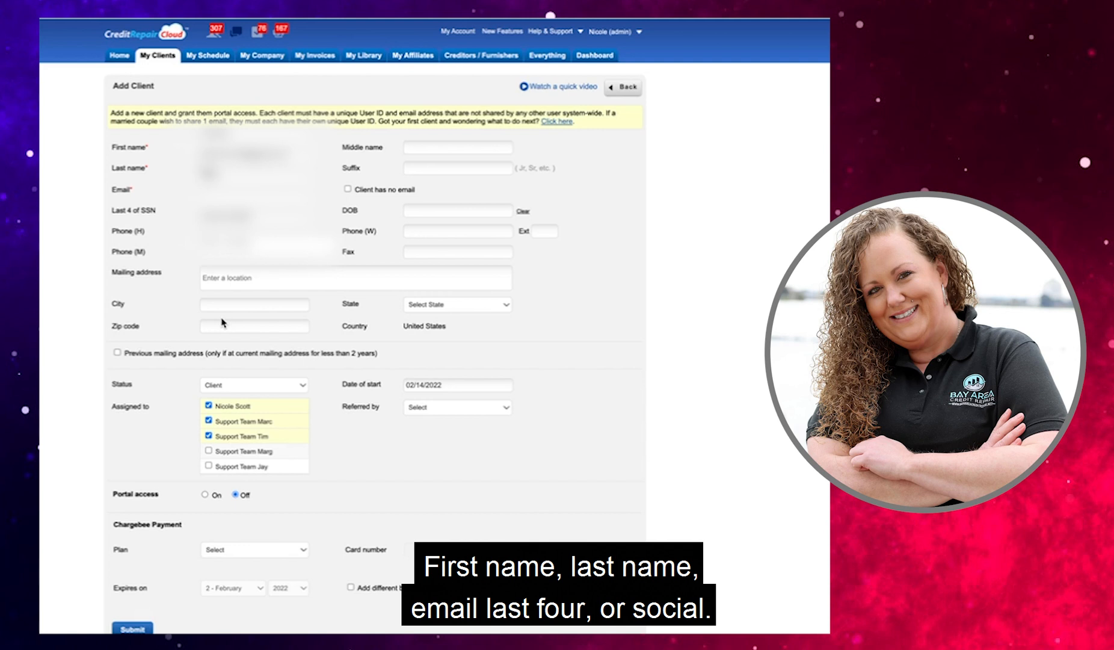
# Step: Set the new client's status to Client (Group B) Due 11th - 20th
pyautogui.scroll(-1, 223, 323)
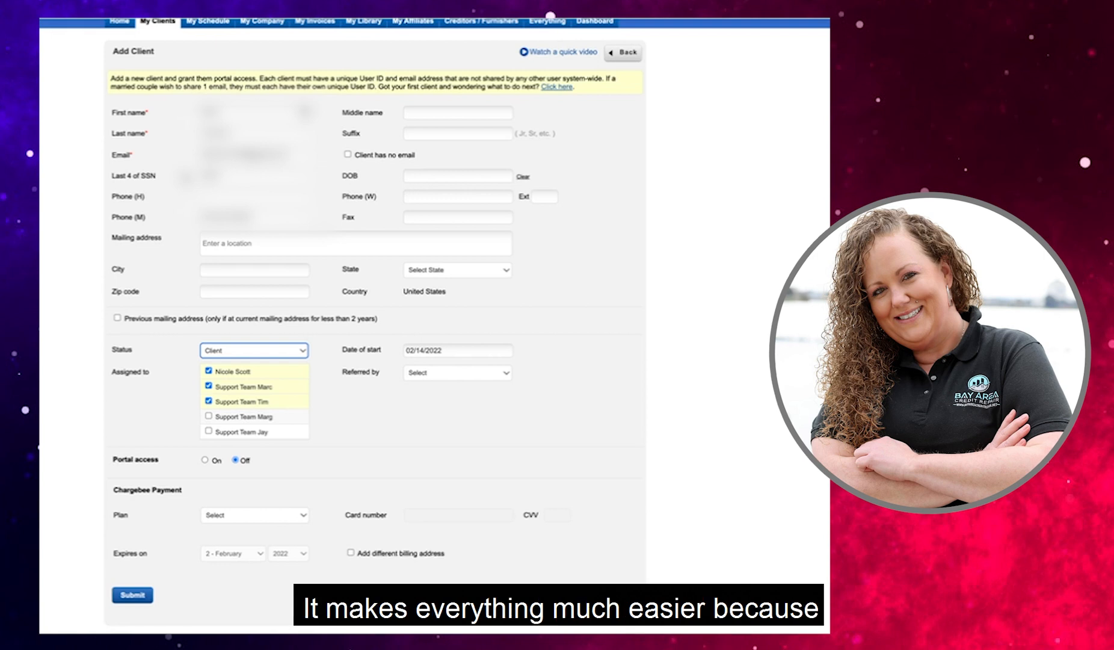
pyautogui.click(117, 318)
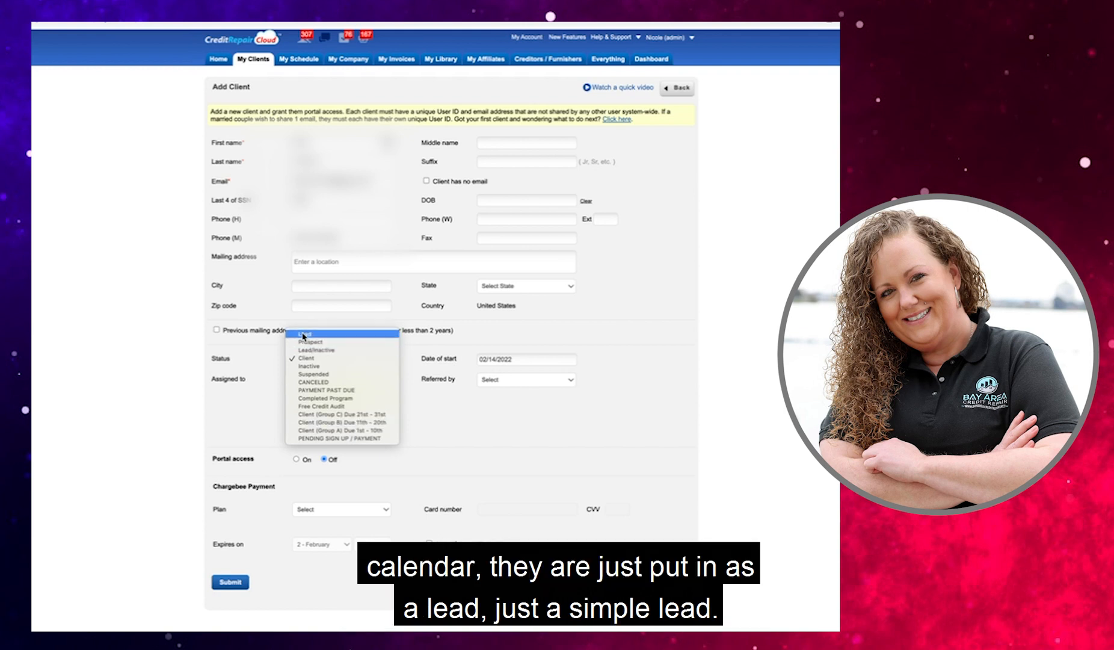
pyautogui.click(316, 423)
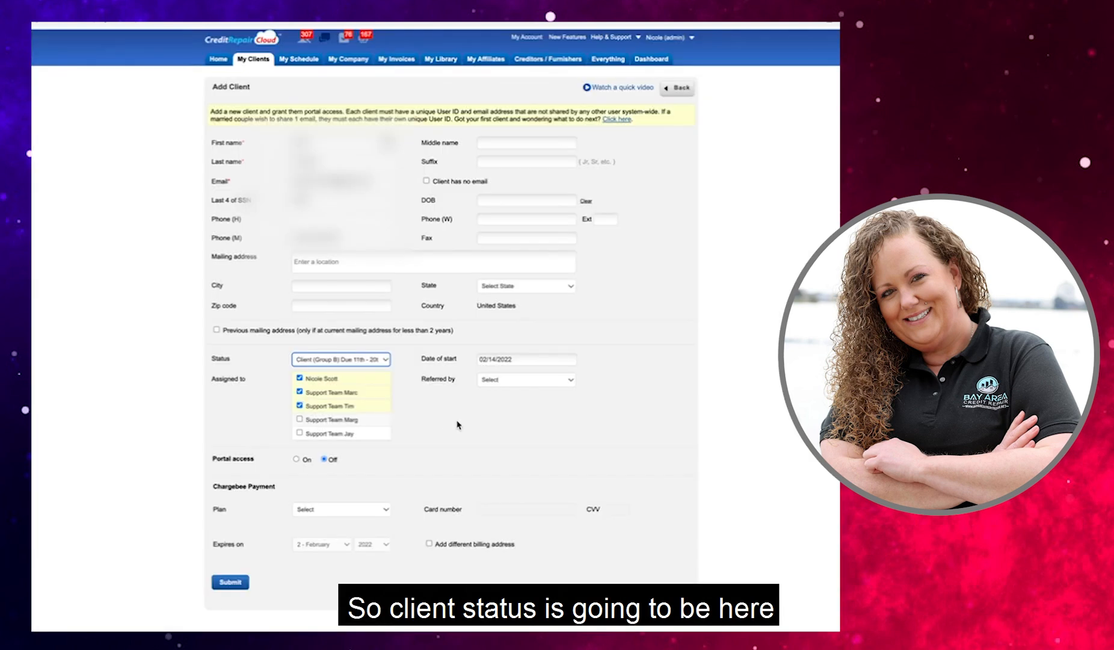
# Step: Check the start date field and the list of people who may have referred the client
pyautogui.click(502, 360)
pyautogui.click(523, 355)
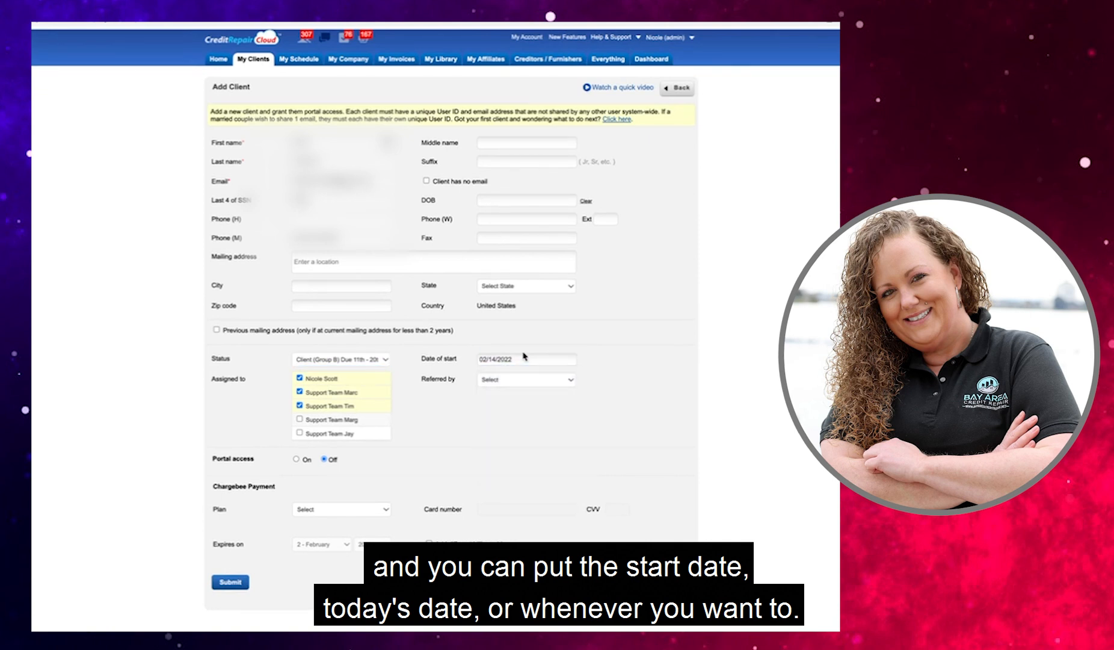
pyautogui.click(500, 380)
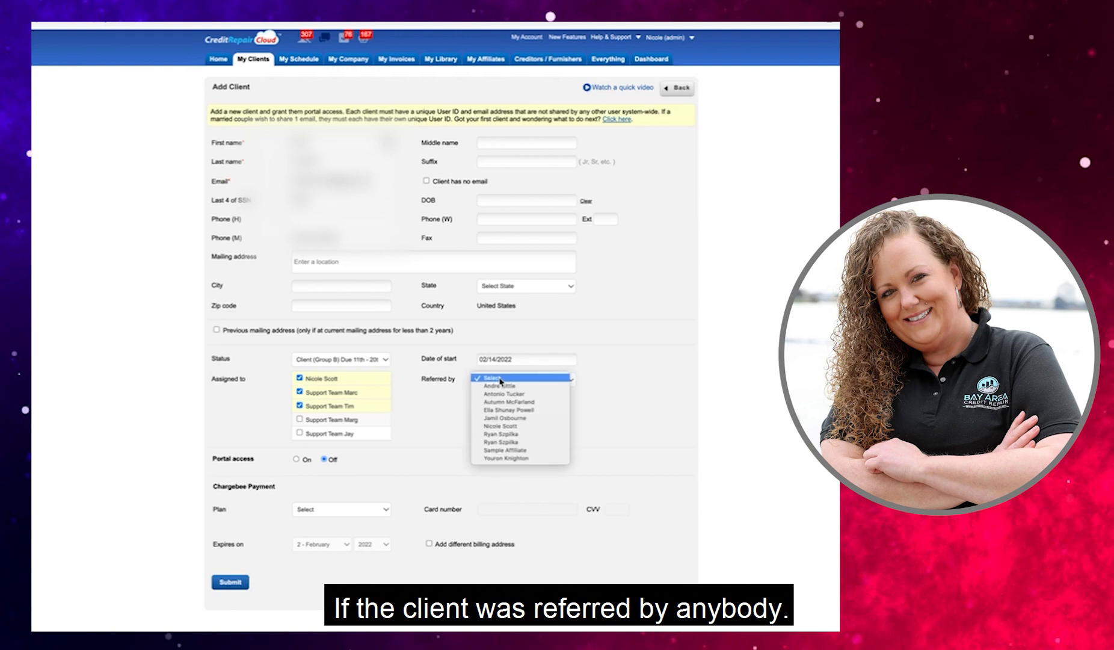
pyautogui.click(441, 414)
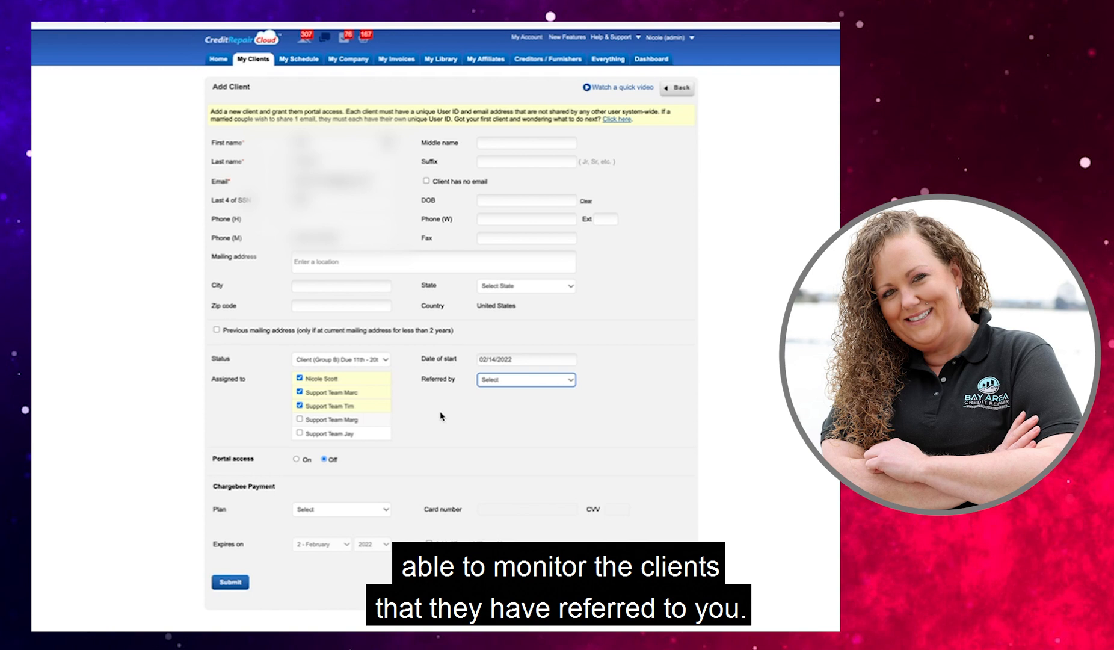
# Step: Add Support Team Marg and Support Team Jay to the team members assigned to the client
pyautogui.click(299, 419)
pyautogui.click(299, 433)
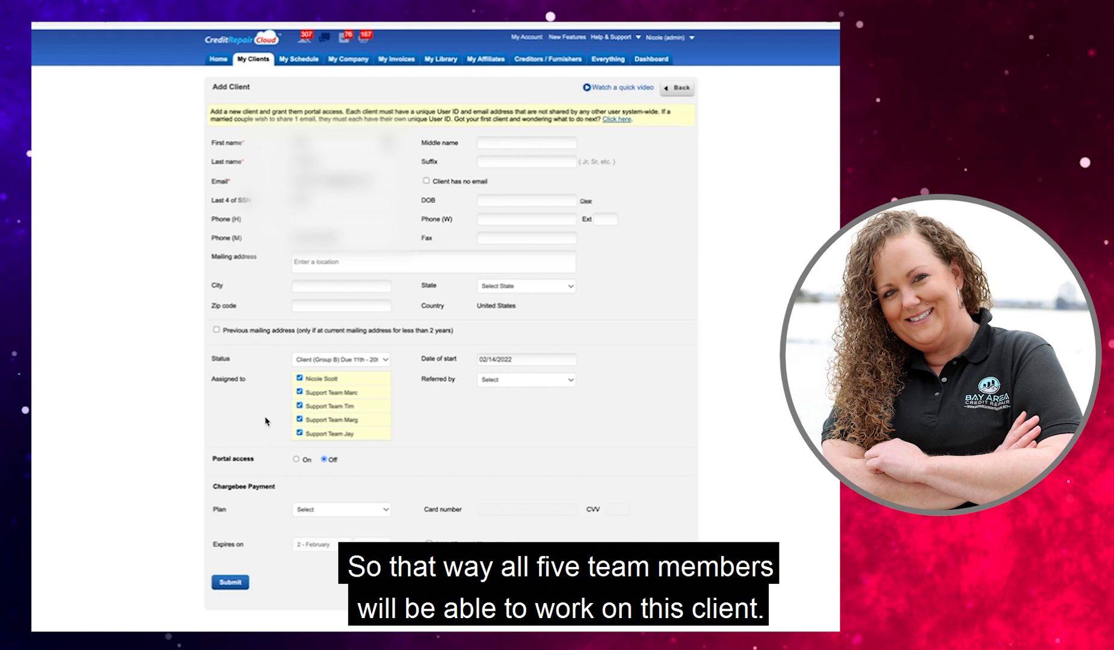
# Step: Unassign all five team members from the client
pyautogui.click(299, 378)
pyautogui.click(299, 392)
pyautogui.click(299, 406)
pyautogui.click(299, 419)
pyautogui.click(299, 433)
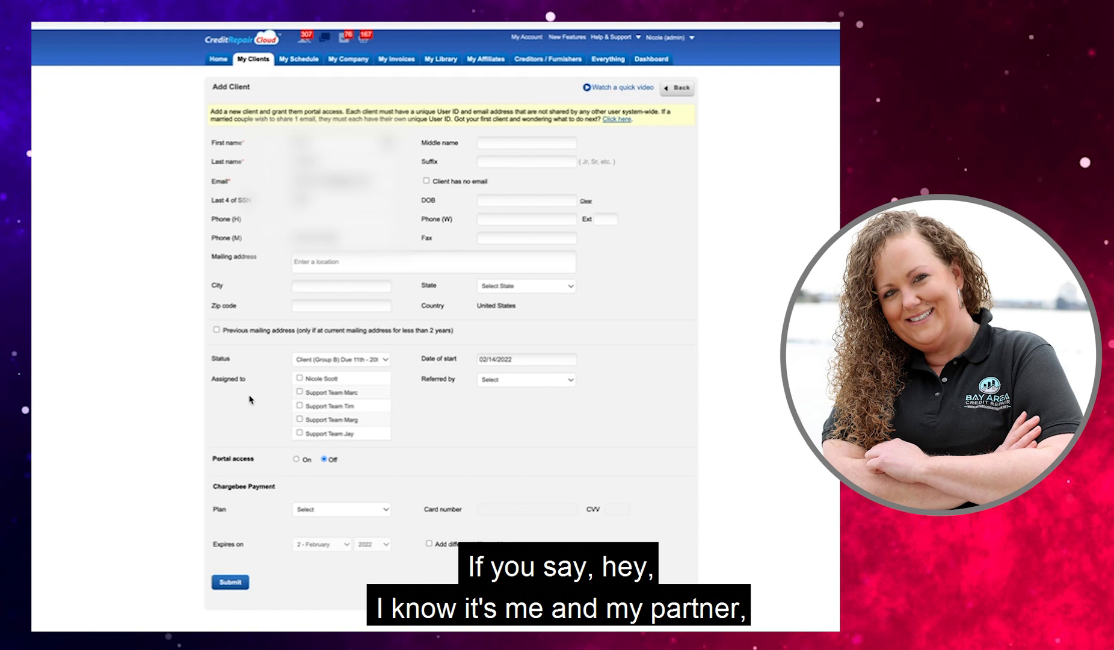
pyautogui.click(299, 379)
pyautogui.click(297, 378)
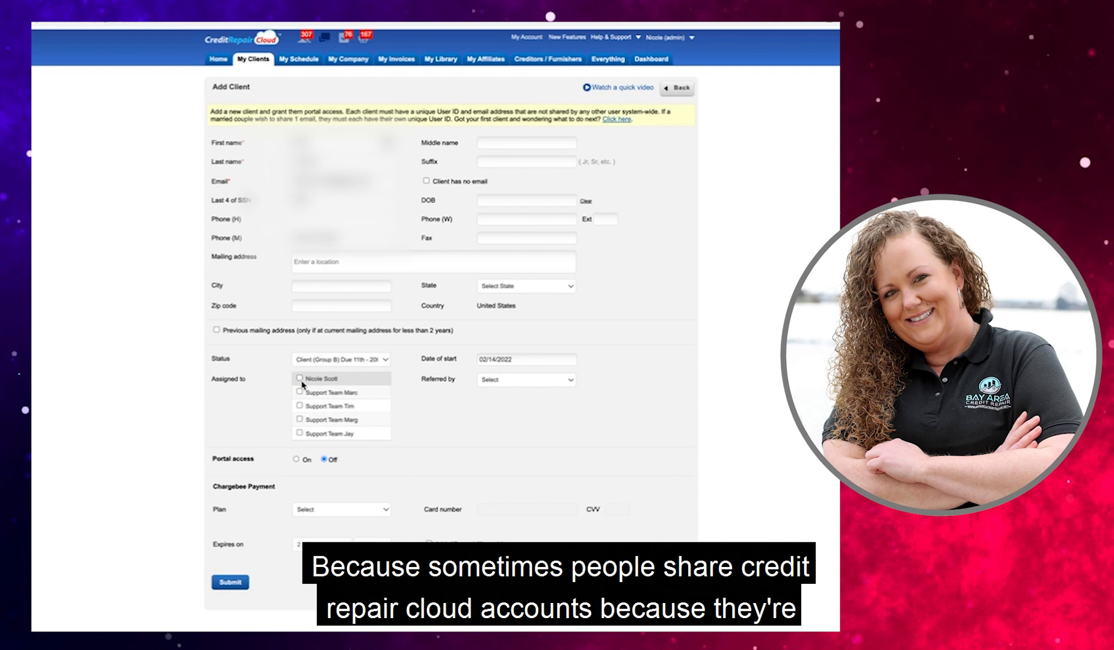
# Step: Assign the client to all five listed team members, including the account admin and the four support team entries
pyautogui.click(299, 379)
pyautogui.click(299, 392)
pyautogui.click(299, 405)
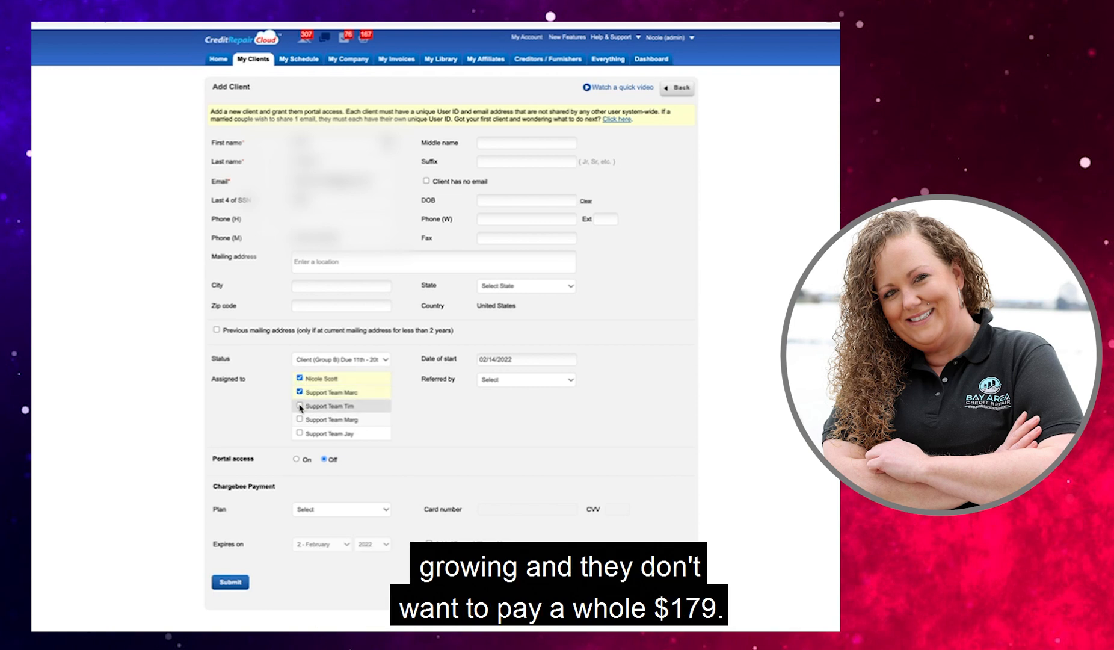
pyautogui.click(300, 420)
pyautogui.click(299, 432)
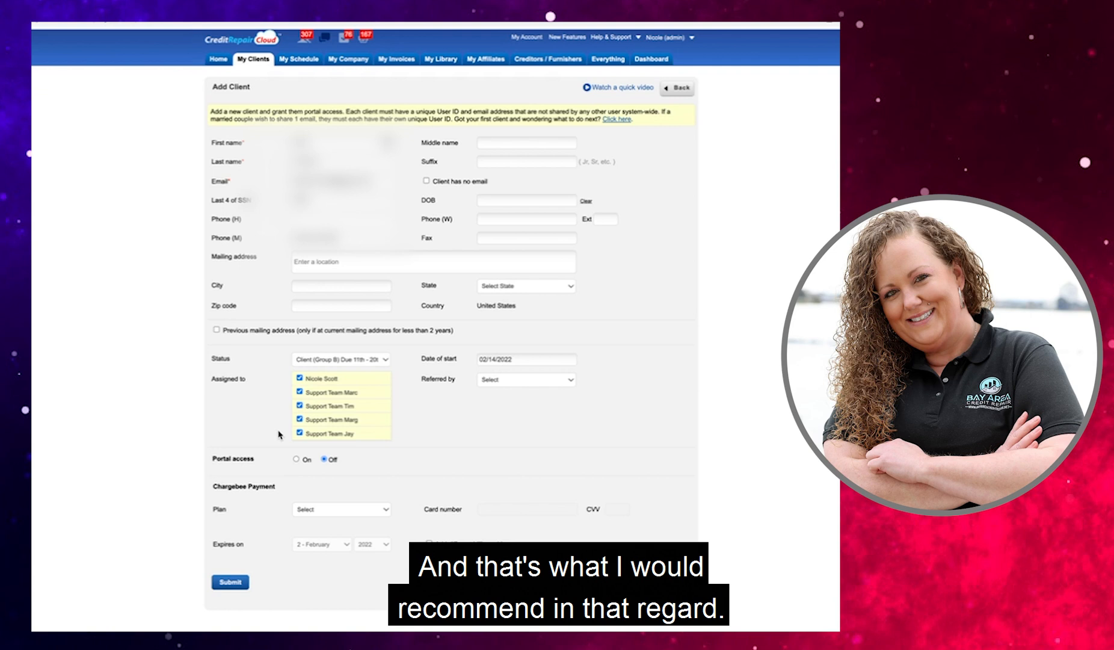
# Step: Turn on portal access with the 6 MONTHS PRE-PAID agreement and submit the new client
pyautogui.click(297, 460)
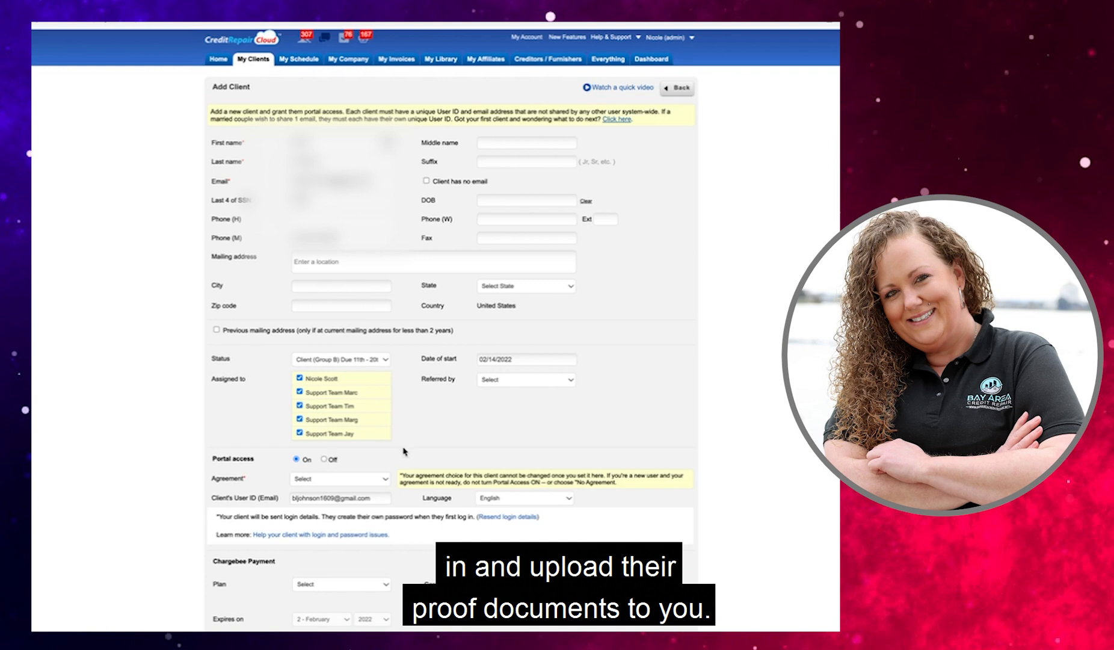
pyautogui.click(317, 479)
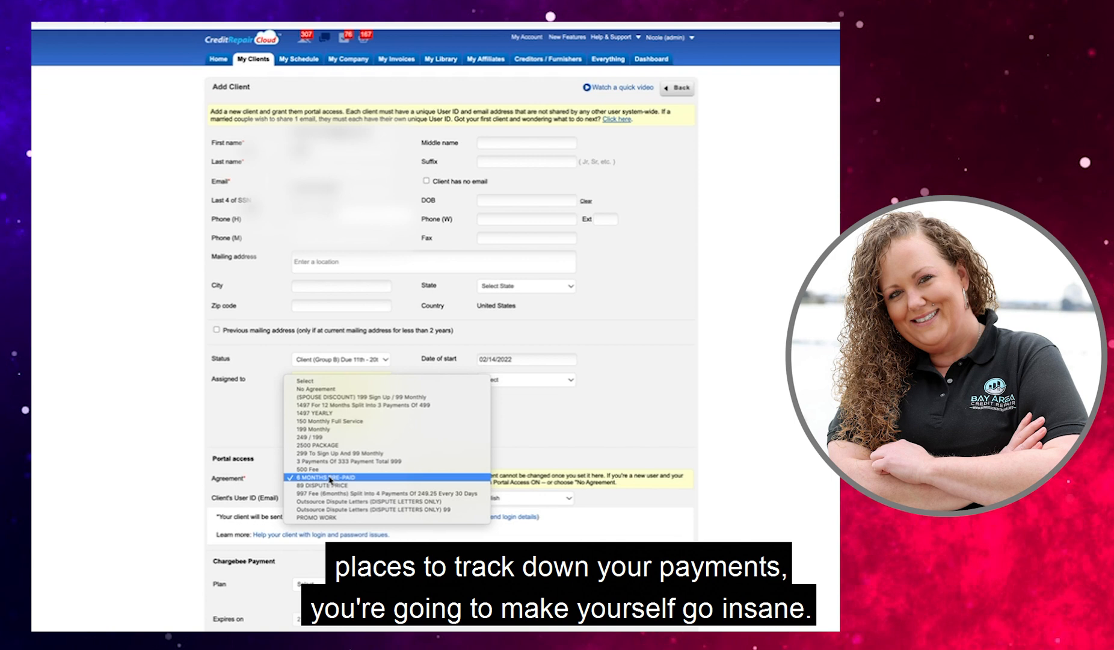
pyautogui.click(330, 479)
pyautogui.scroll(-2, 287, 509)
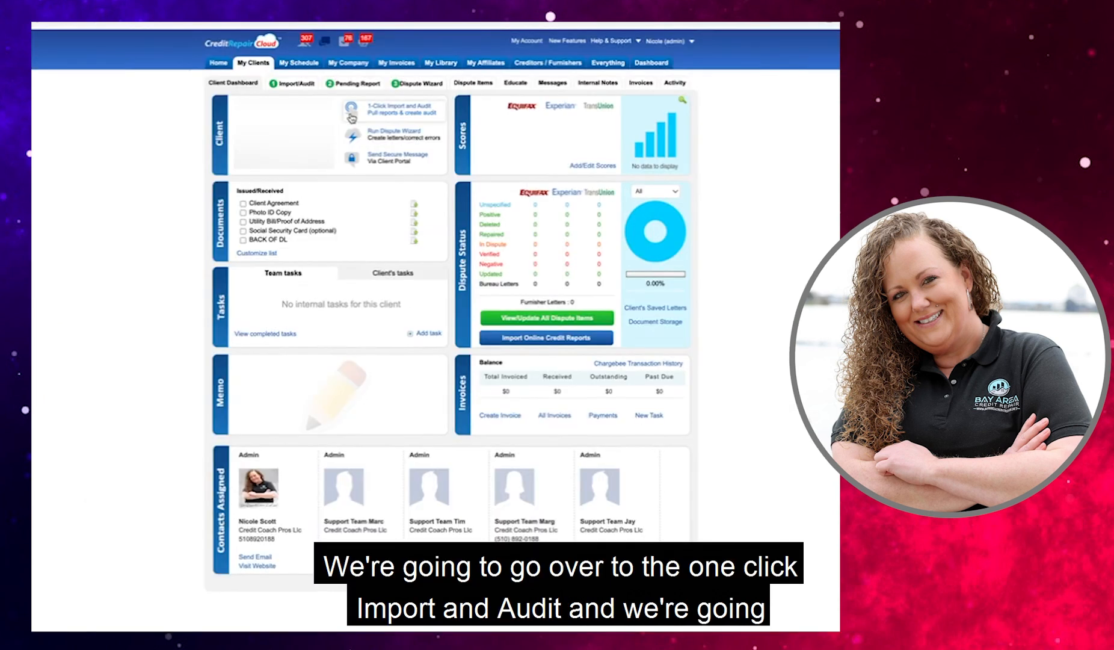
# Step: Import the client's SmartCredit report with a simple audit through 1-Click Import and Audit, continuing with the available report
pyautogui.click(352, 118)
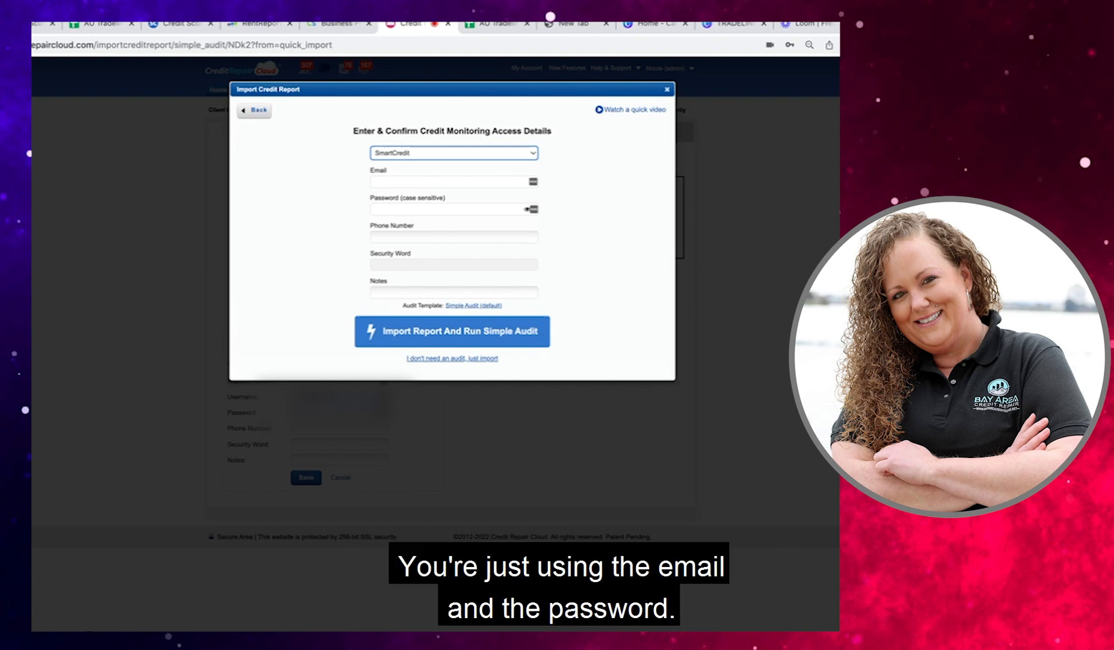
pyautogui.click(404, 332)
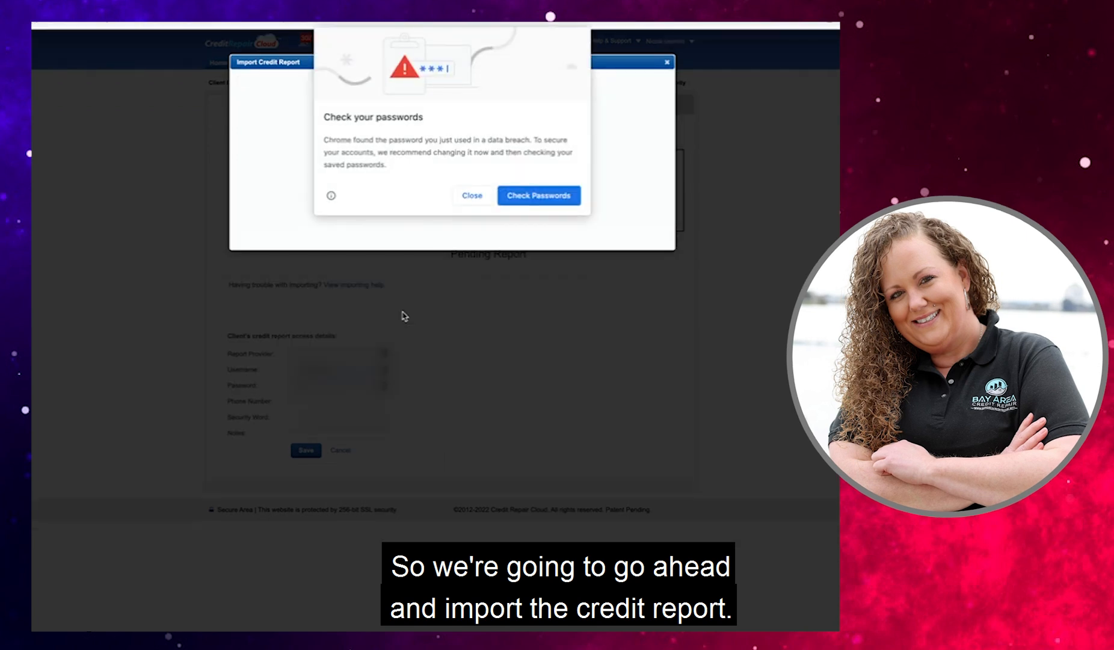
pyautogui.click(471, 220)
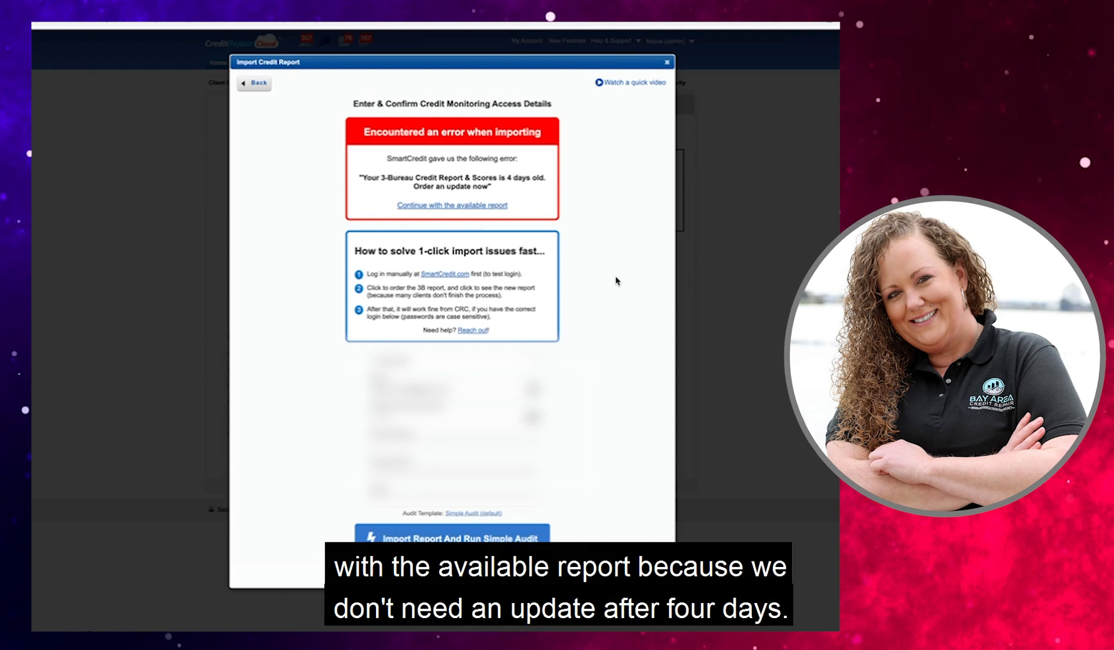
pyautogui.click(455, 208)
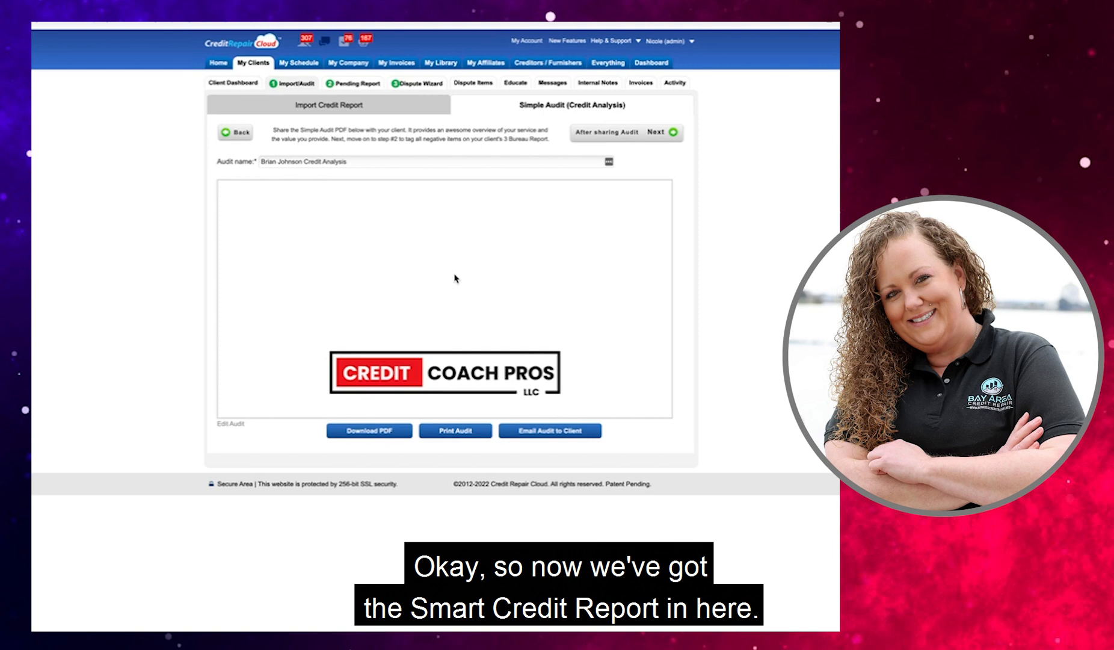
# Step: Look through the client's credit analysis report in the simple audit
pyautogui.scroll(-10, 455, 278)
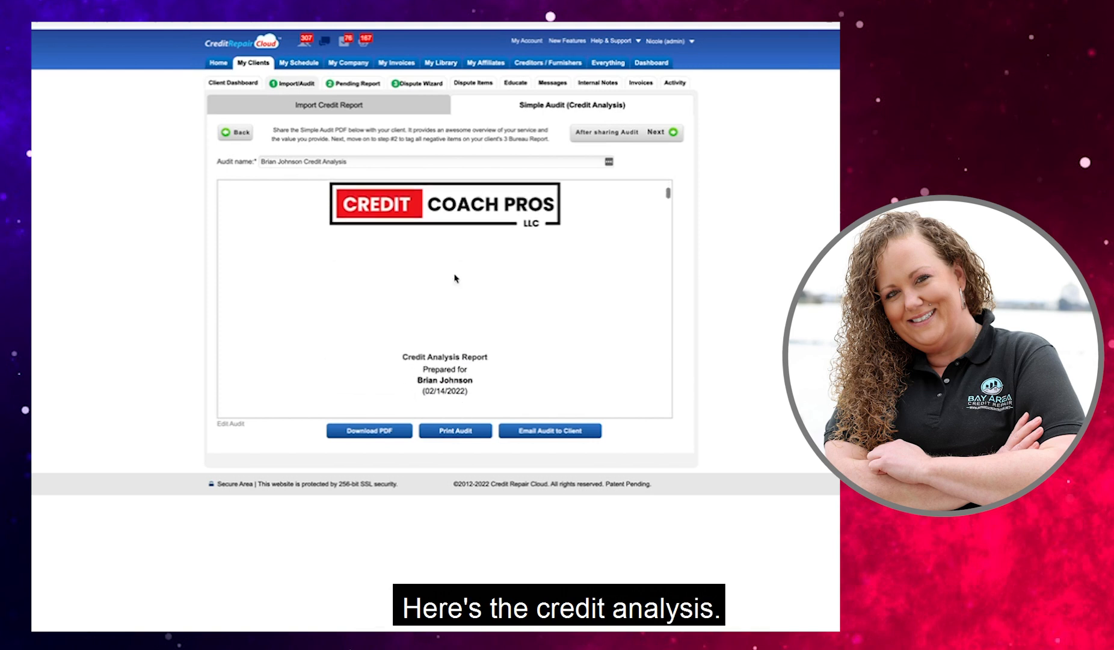
pyautogui.scroll(-2, 455, 278)
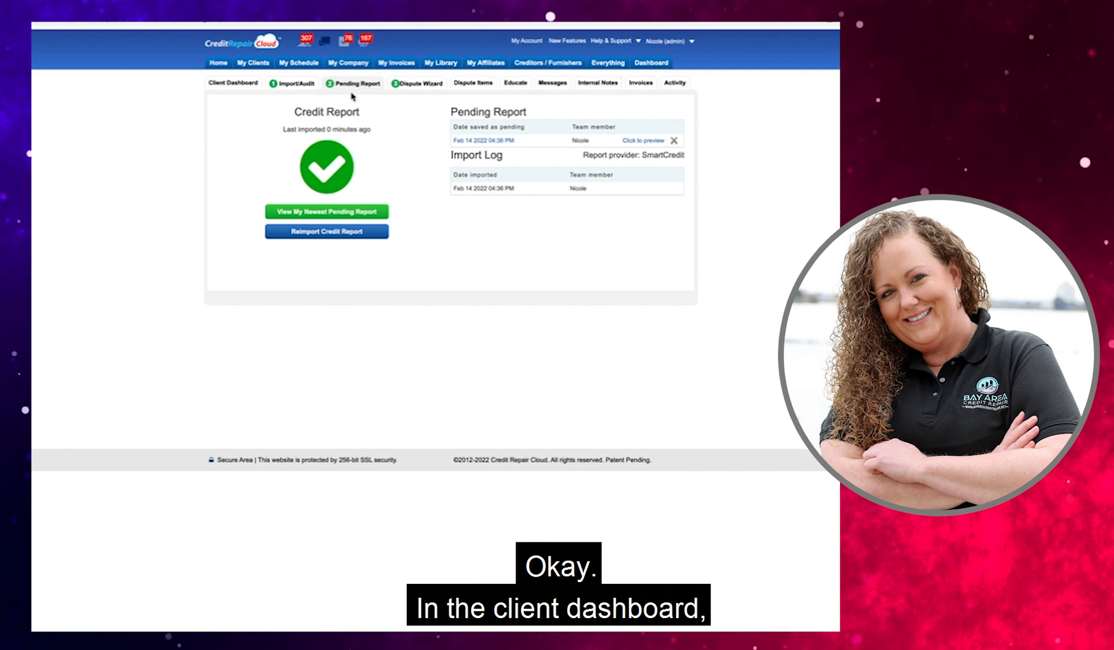
# Step: Return to the client's dashboard and open the newest pending credit report for preview
pyautogui.click(233, 83)
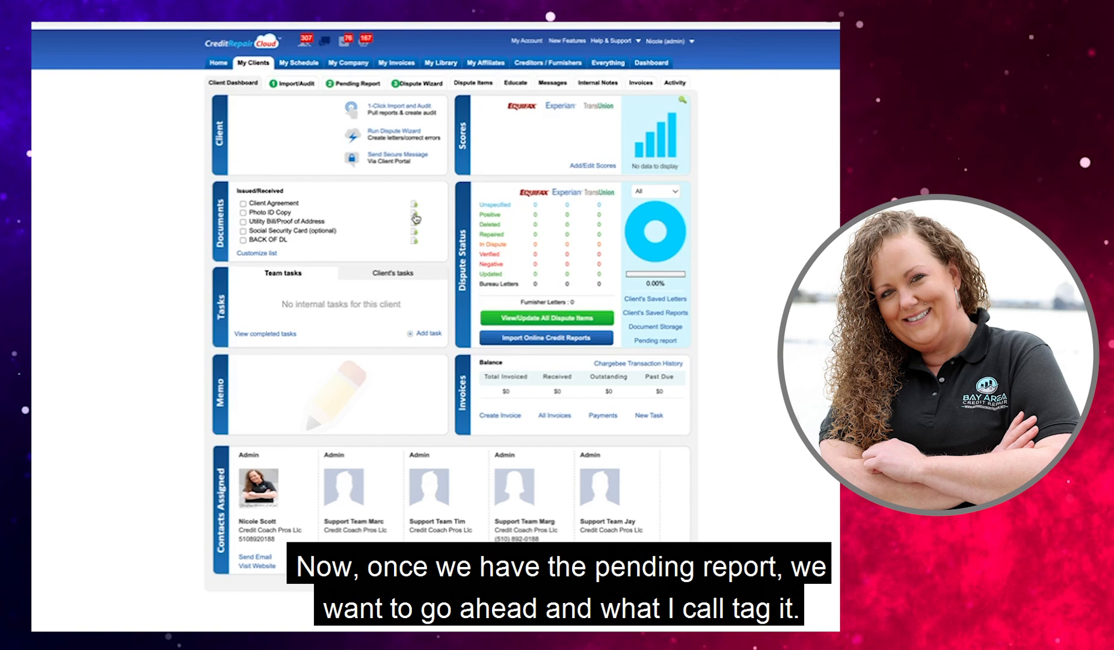
pyautogui.click(355, 84)
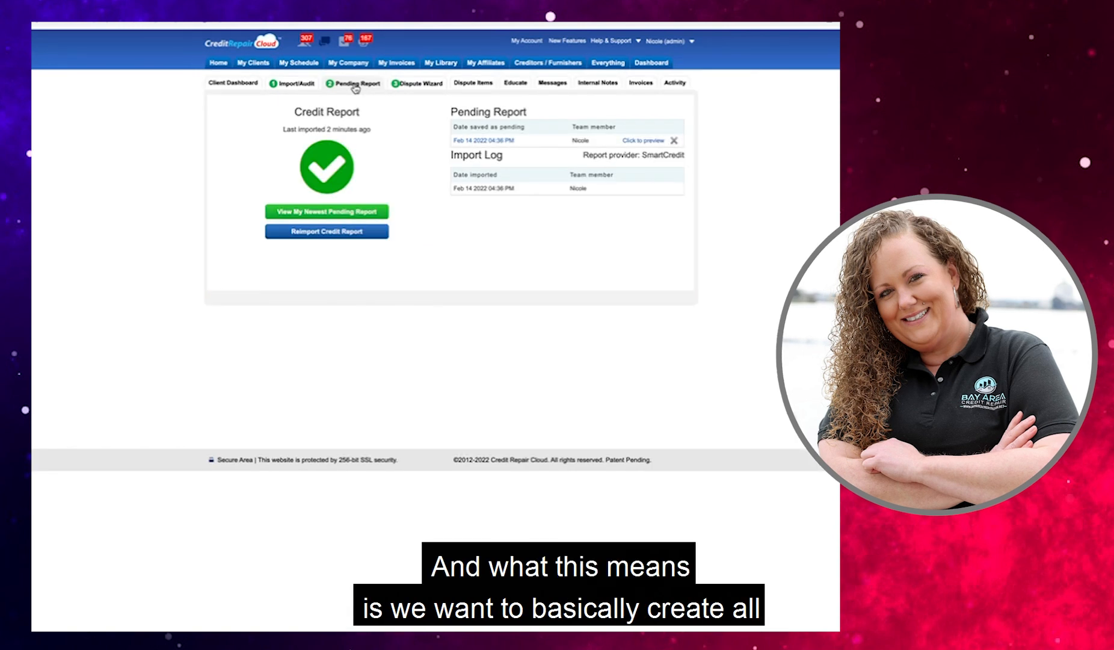
pyautogui.click(334, 212)
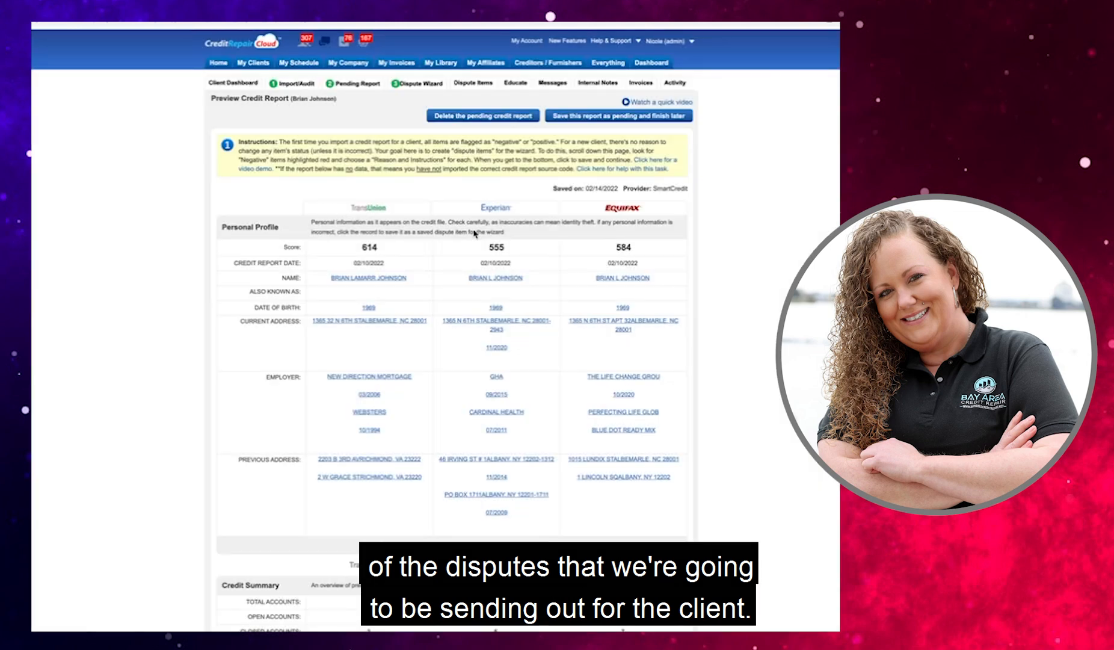
# Step: Mark the employers WEBSTERS at TransUnion, GHA and CARDINAL HEALTH at Experian, and PERFECTING LIFE GLOB and BLUE DOT READY MIX at Equifax for dispute
pyautogui.scroll(-2, 677, 273)
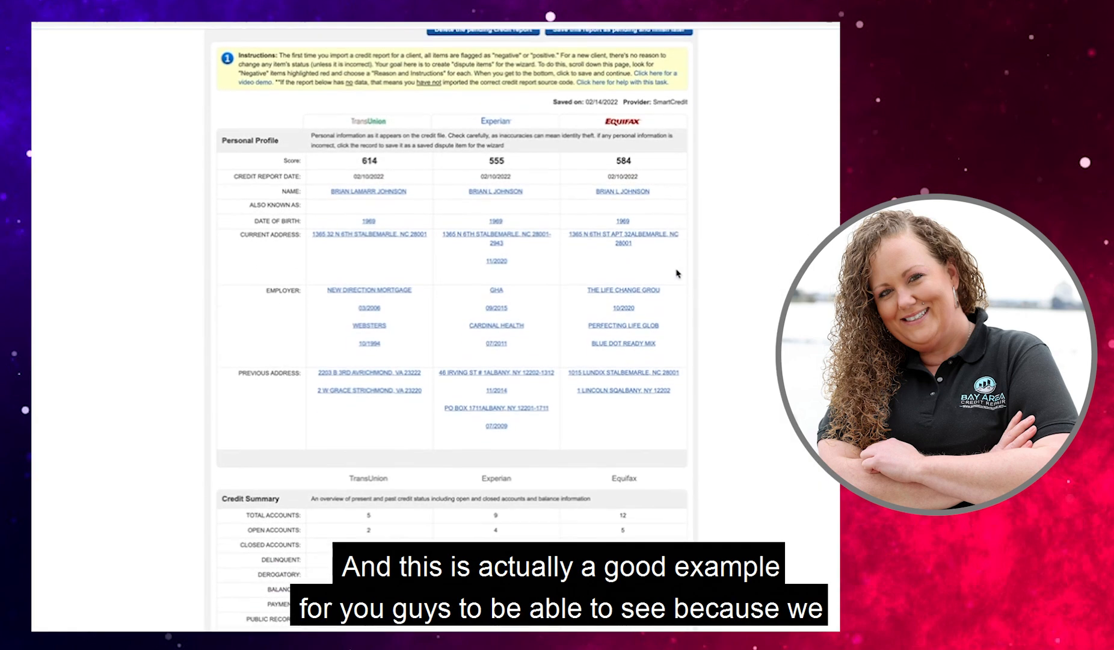
pyautogui.scroll(-2, 420, 279)
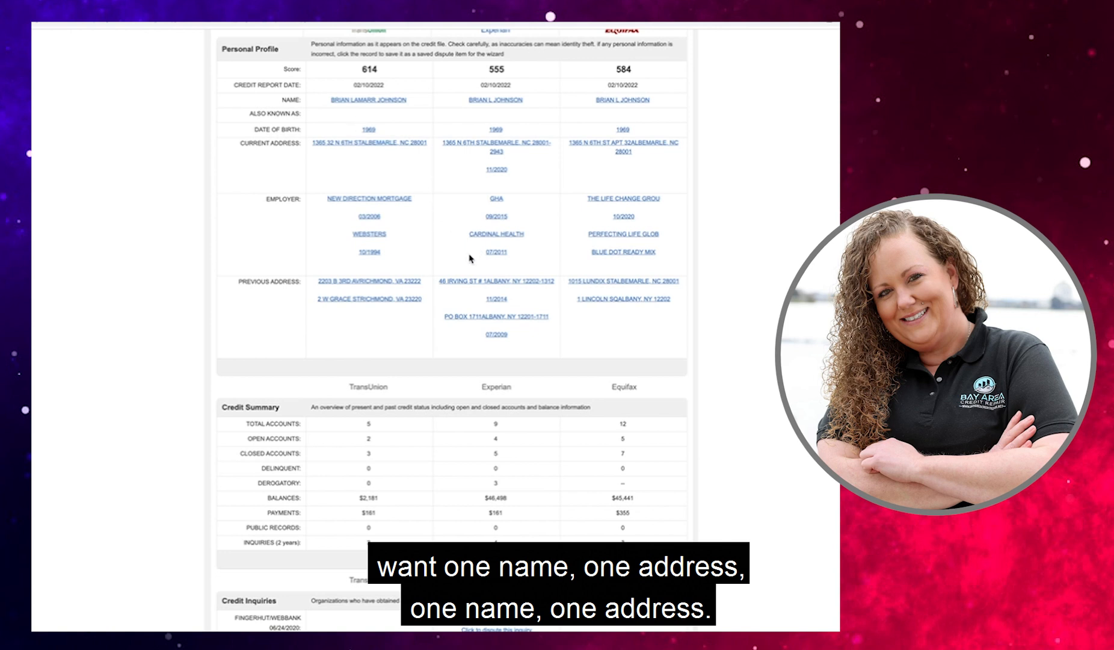
pyautogui.scroll(1, 471, 260)
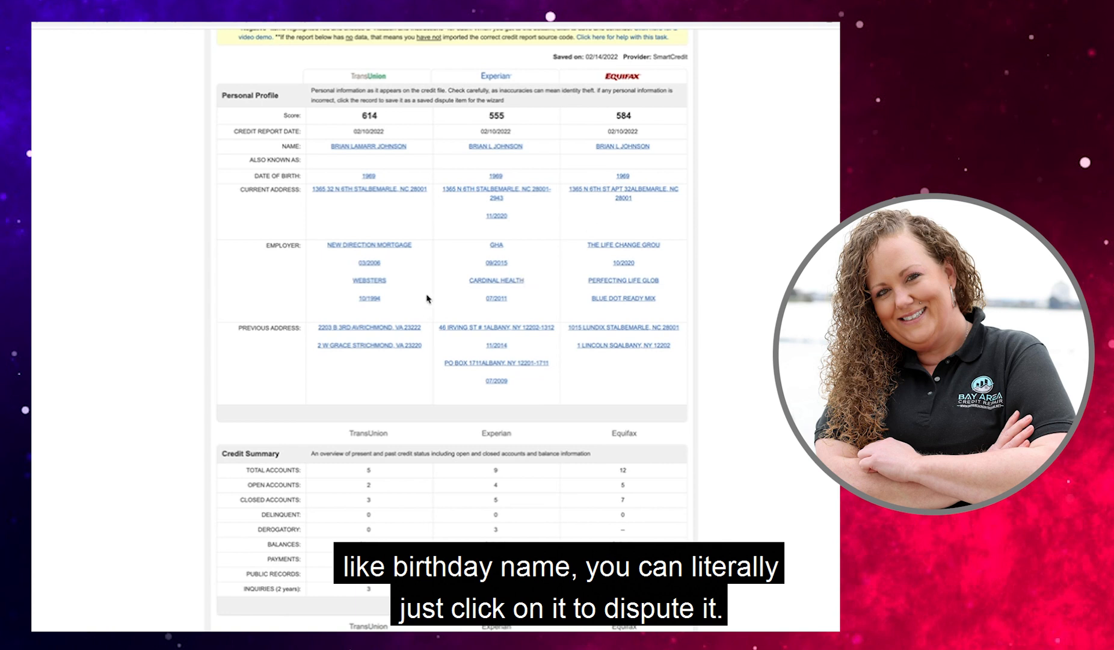
pyautogui.click(358, 148)
pyautogui.click(360, 149)
pyautogui.click(365, 281)
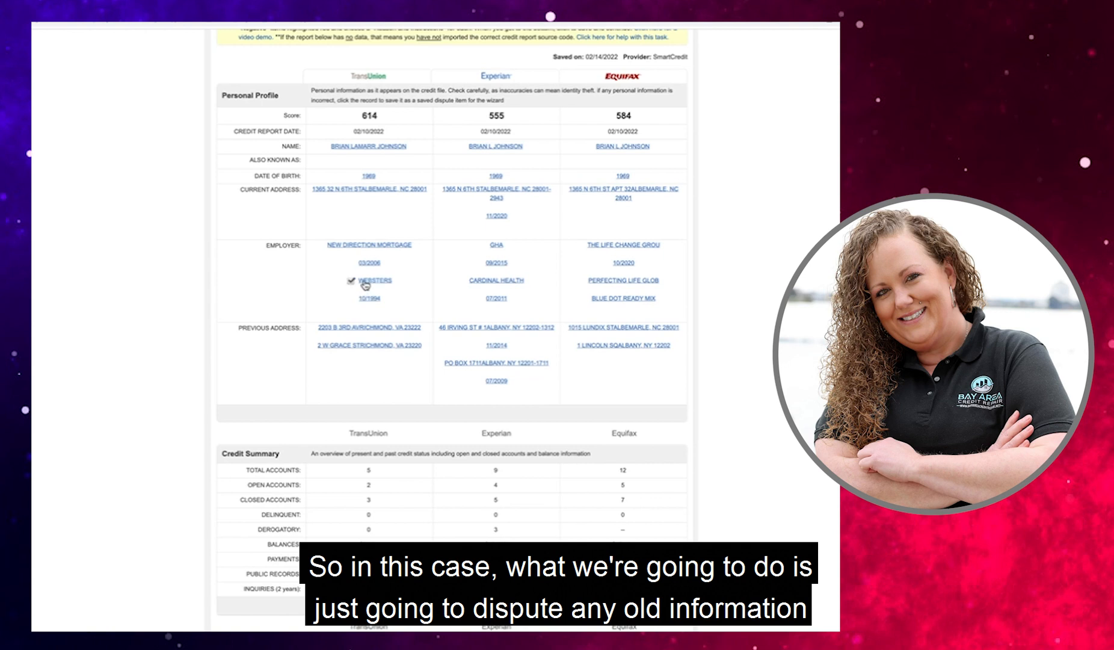
pyautogui.click(483, 284)
pyautogui.click(598, 299)
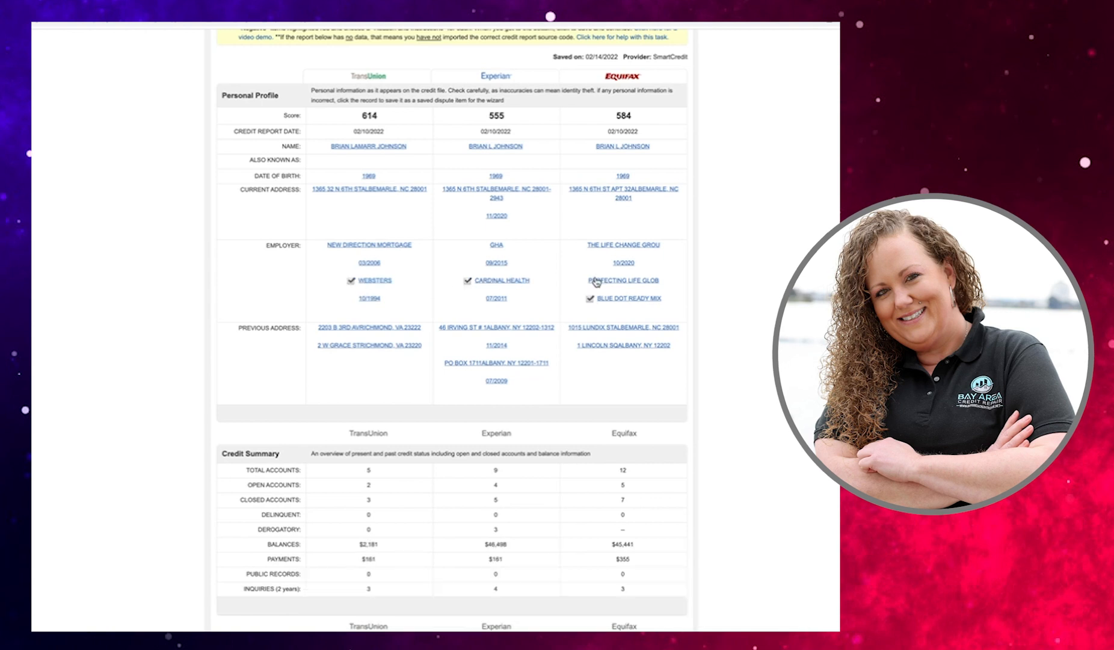
pyautogui.click(595, 283)
pyautogui.click(497, 245)
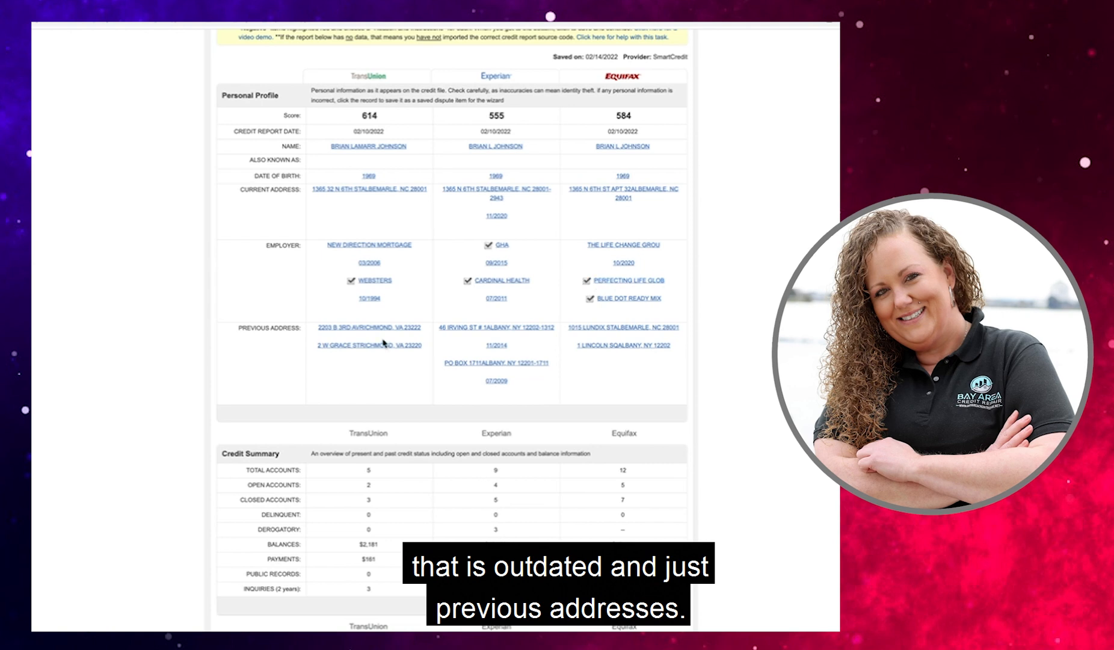
# Step: Mark all previous addresses at the three bureaus and the current addresses at TransUnion and Experian for dispute
pyautogui.click(369, 328)
pyautogui.click(369, 345)
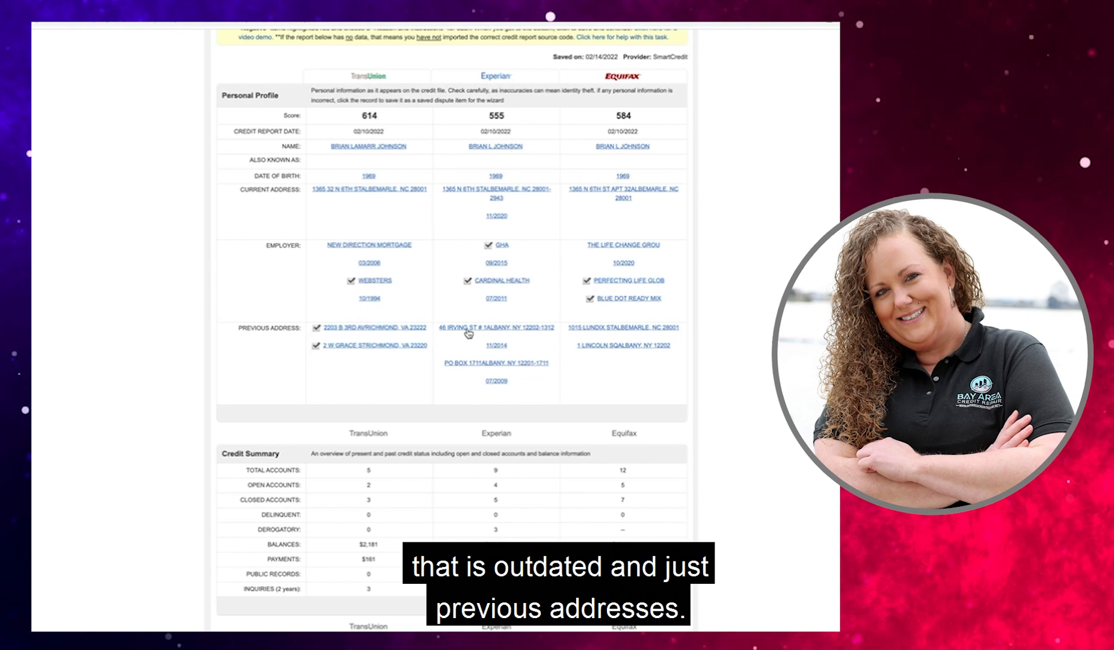
pyautogui.click(469, 329)
pyautogui.click(470, 371)
pyautogui.click(581, 345)
pyautogui.click(581, 328)
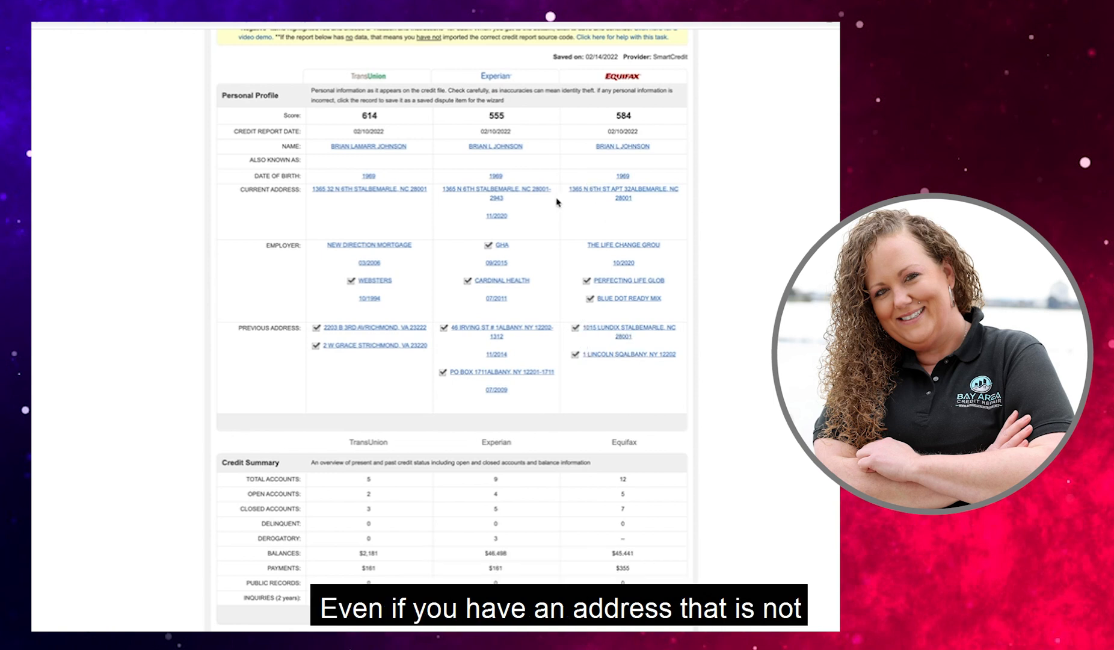
pyautogui.click(356, 190)
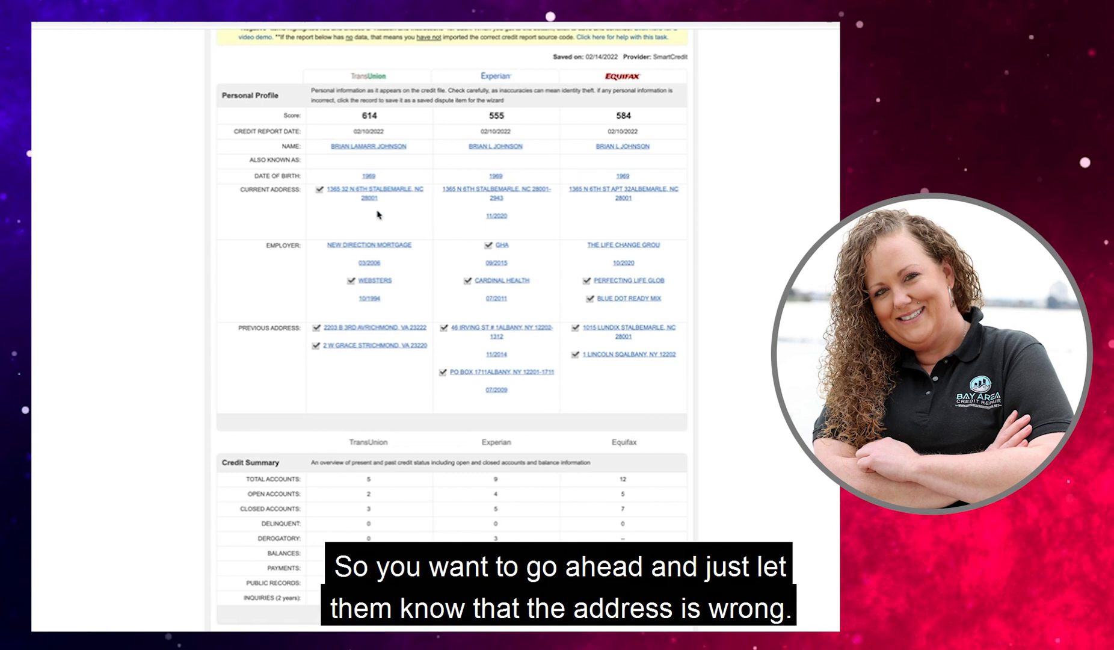
pyautogui.click(478, 191)
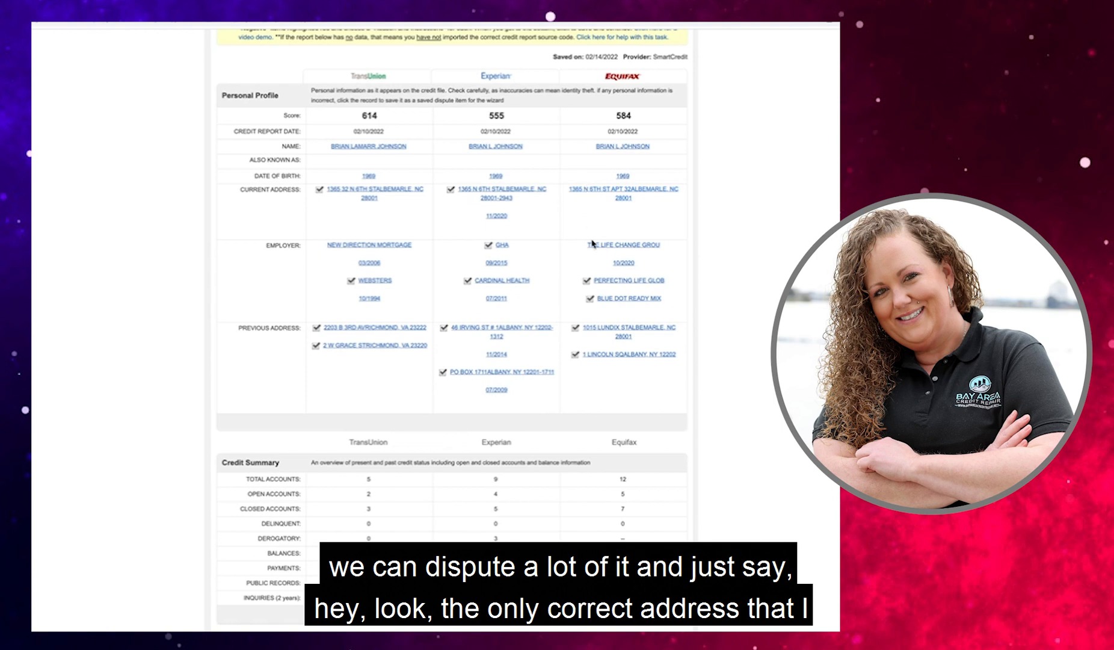
# Step: Mark every credit inquiry for dispute except FINGERHUT/WEBBANK and WOODFOREST
pyautogui.scroll(-3, 590, 223)
pyautogui.scroll(2, 592, 243)
pyautogui.scroll(-3, 592, 243)
pyautogui.scroll(-2, 592, 243)
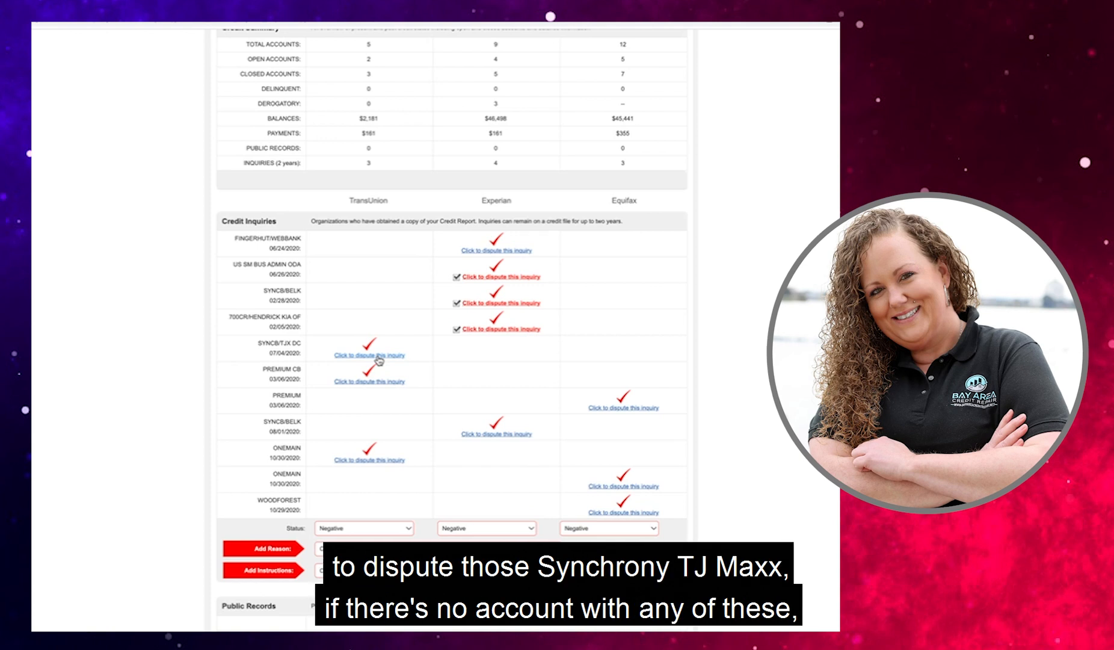
pyautogui.click(378, 357)
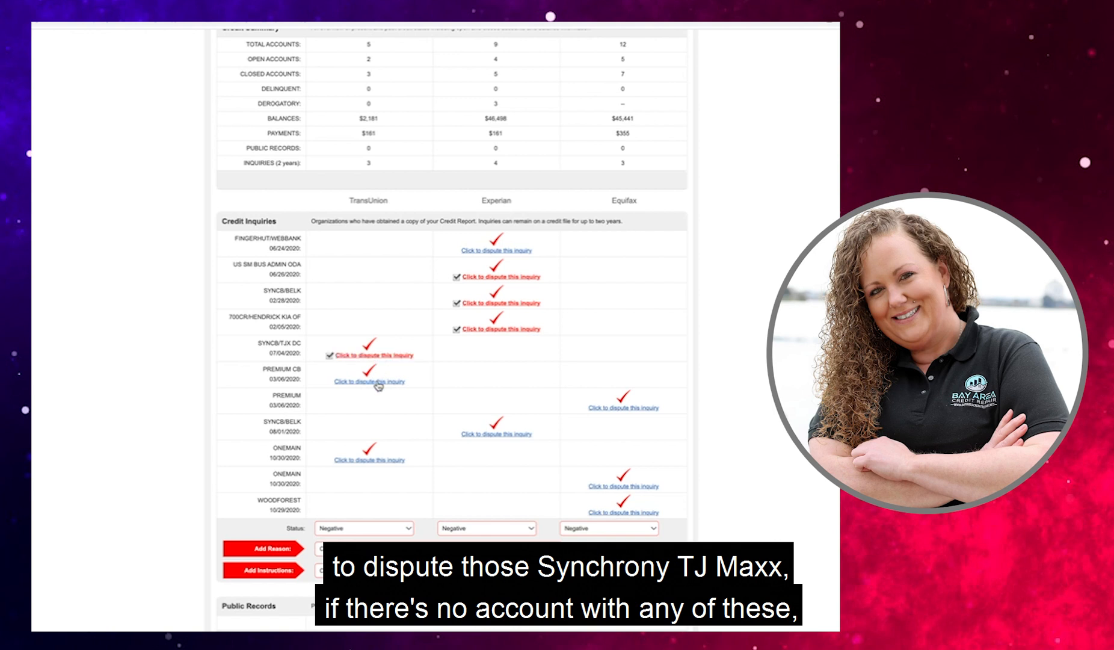
pyautogui.click(379, 383)
pyautogui.click(492, 434)
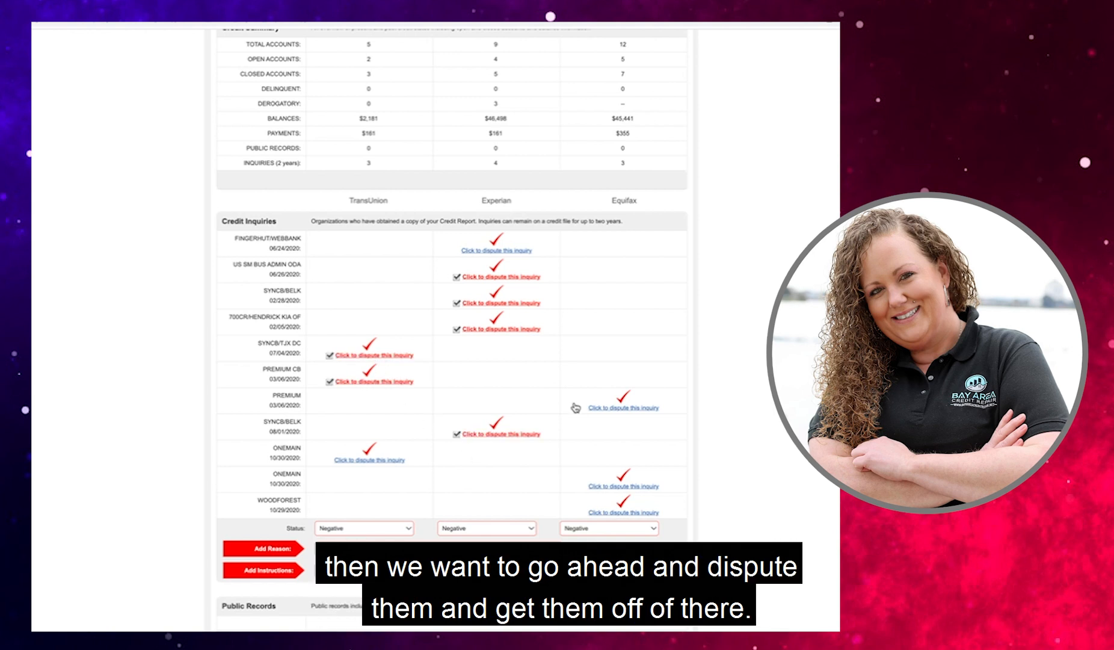
pyautogui.click(615, 407)
pyautogui.click(352, 460)
pyautogui.click(613, 487)
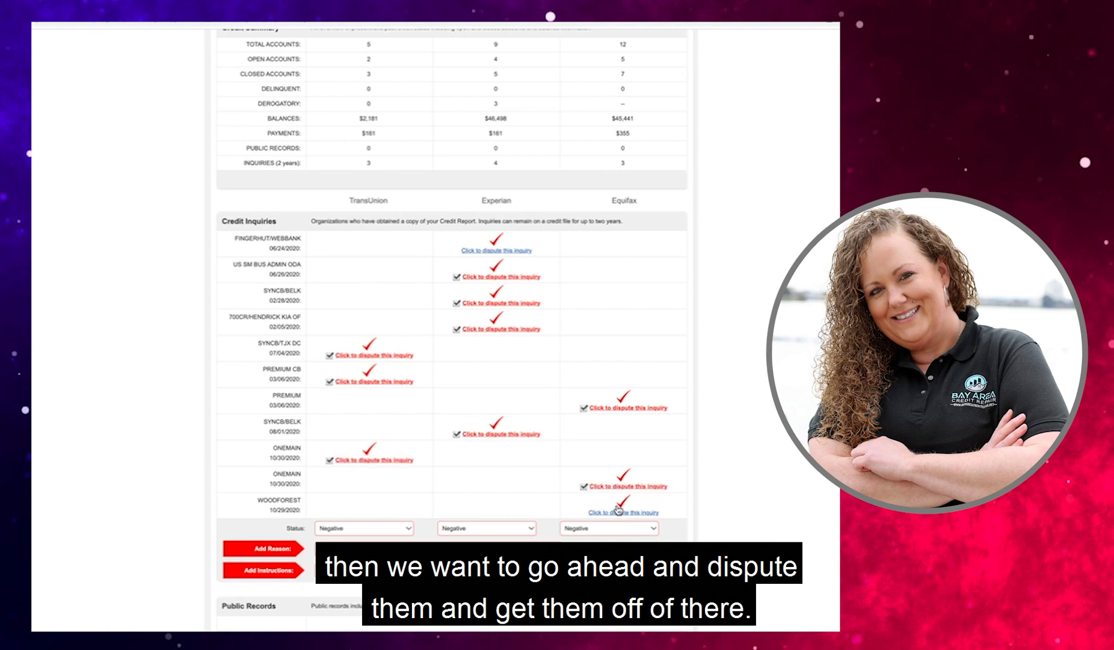
# Step: Give the inquiries the reason "NOT AUTHORIZED - No Permissible Purpose or other Reason" and the instruction "Delete immediately & Confirm in writing."
pyautogui.scroll(-2, 618, 513)
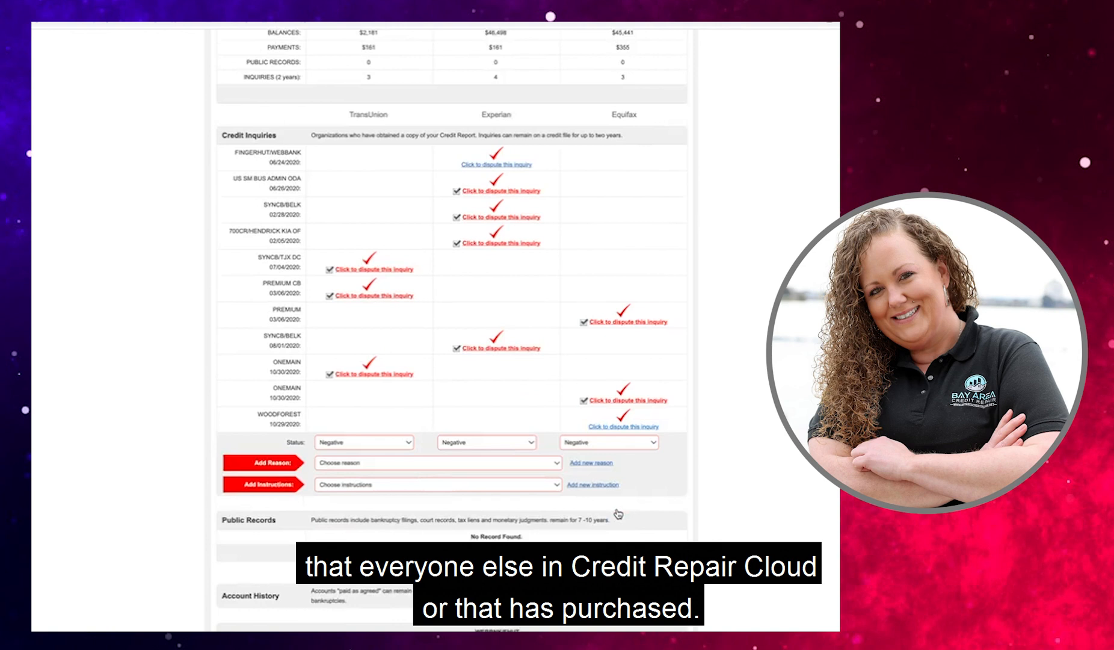
pyautogui.click(369, 462)
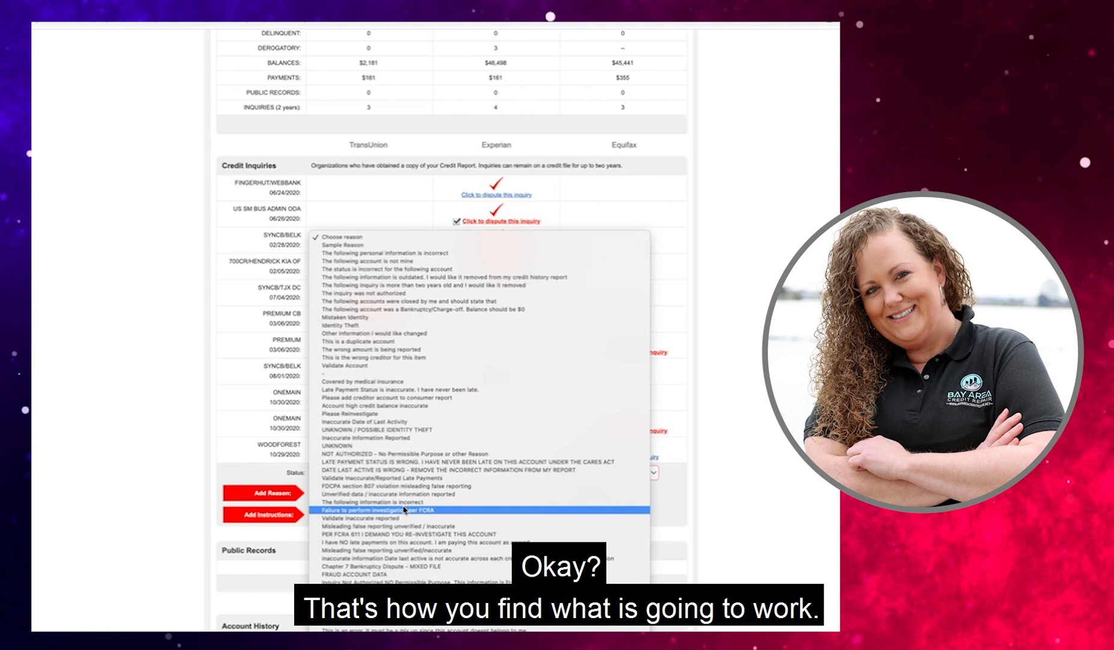
pyautogui.click(367, 456)
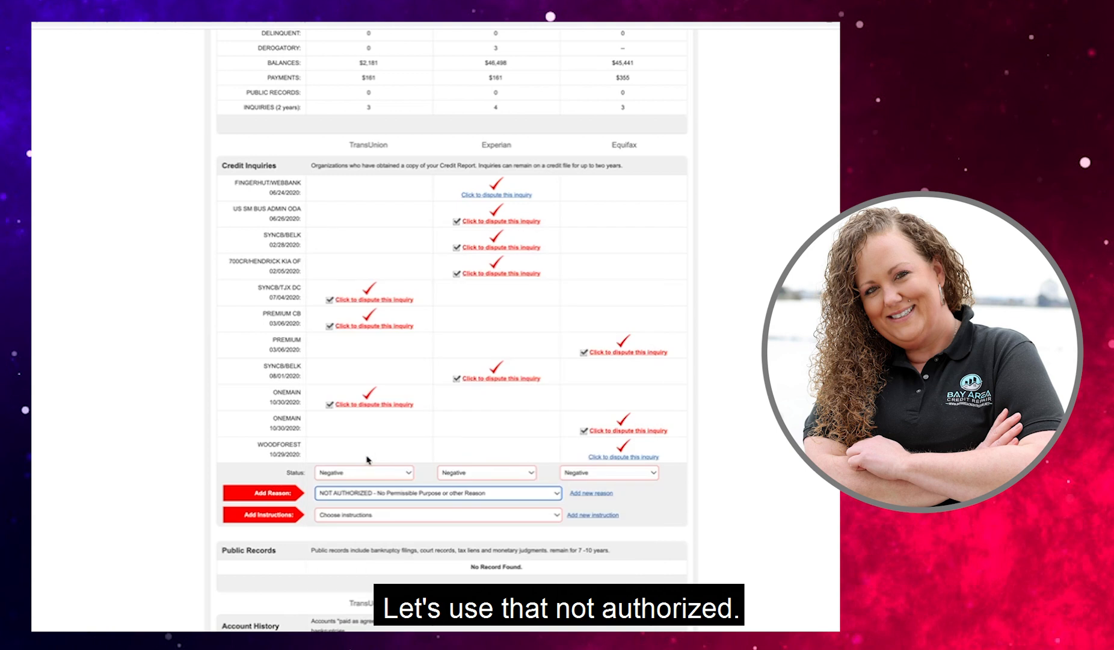
pyautogui.click(383, 519)
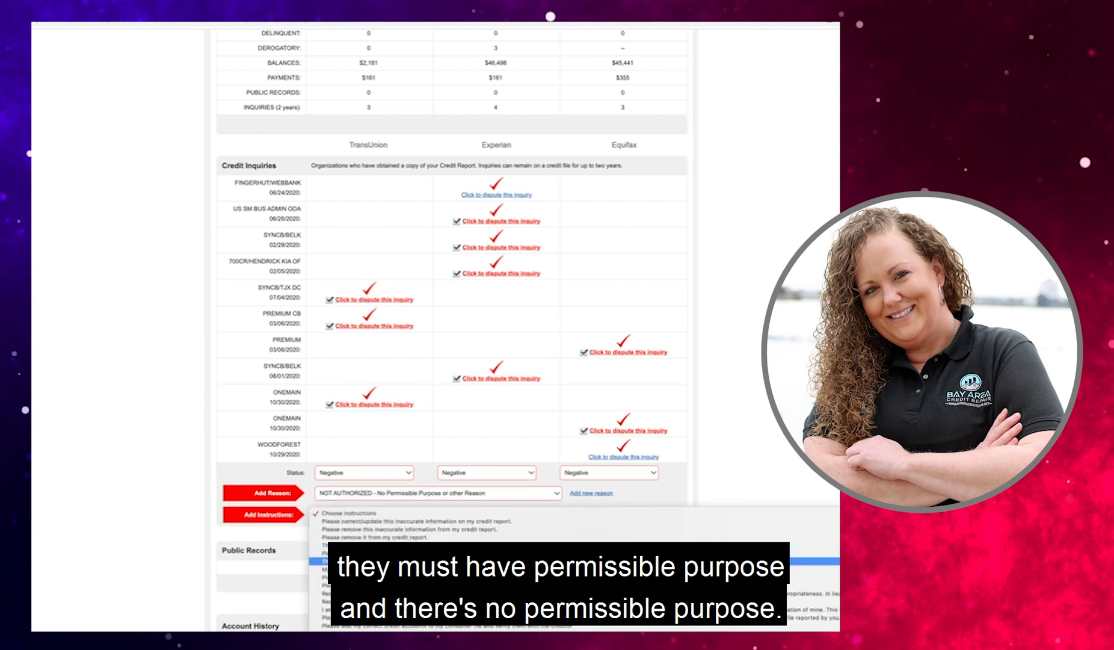
pyautogui.scroll(-5, 407, 563)
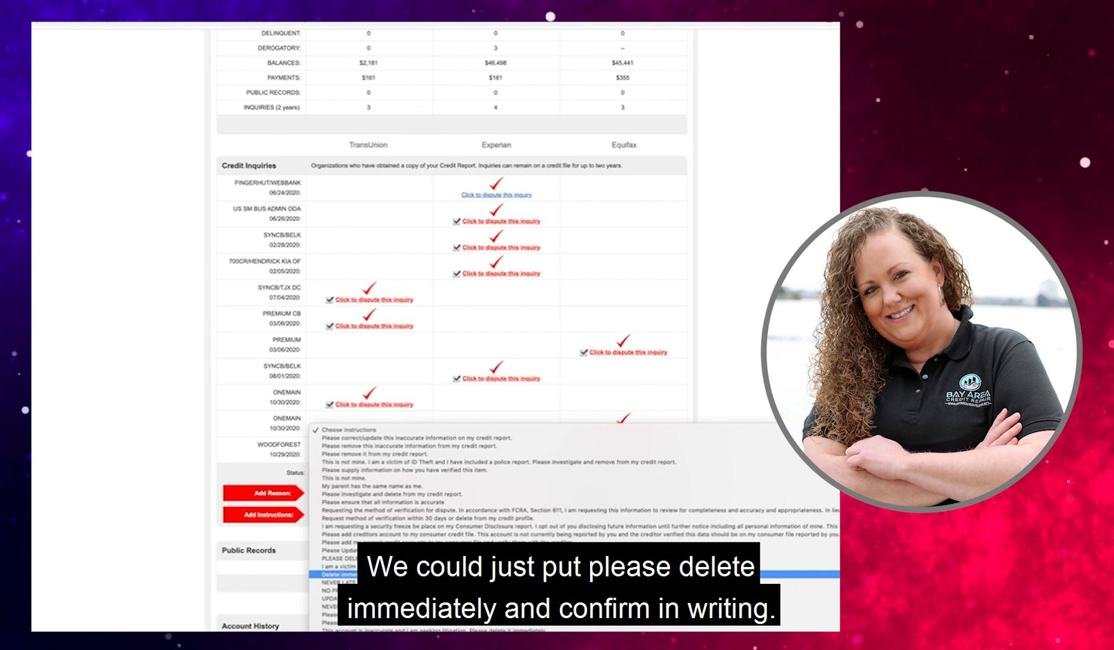
pyautogui.click(390, 573)
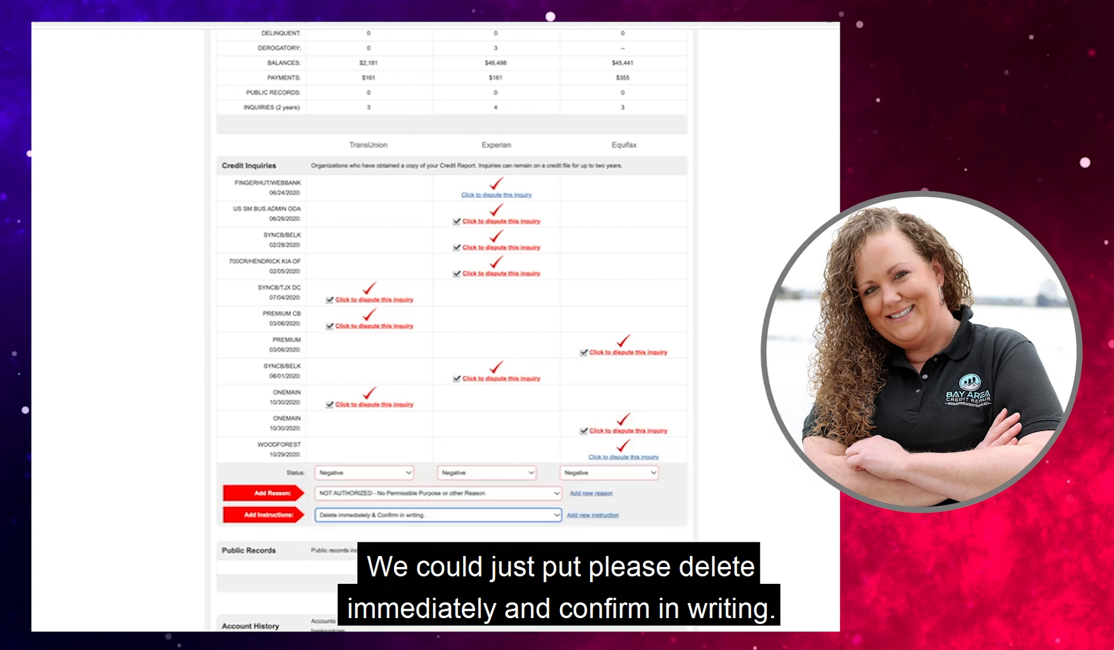
# Step: Set the dispute reason of the negative NCSTATEEMP account to FRAUD ACCOUNT DATA
pyautogui.scroll(-1, 452, 330)
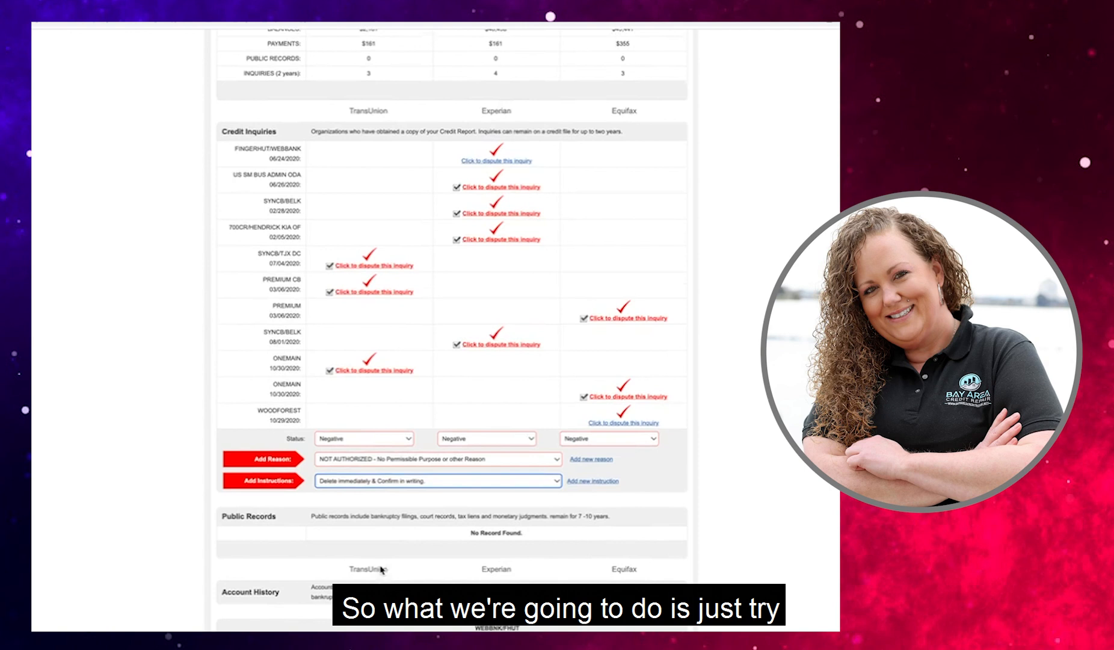
pyautogui.scroll(-10, 381, 568)
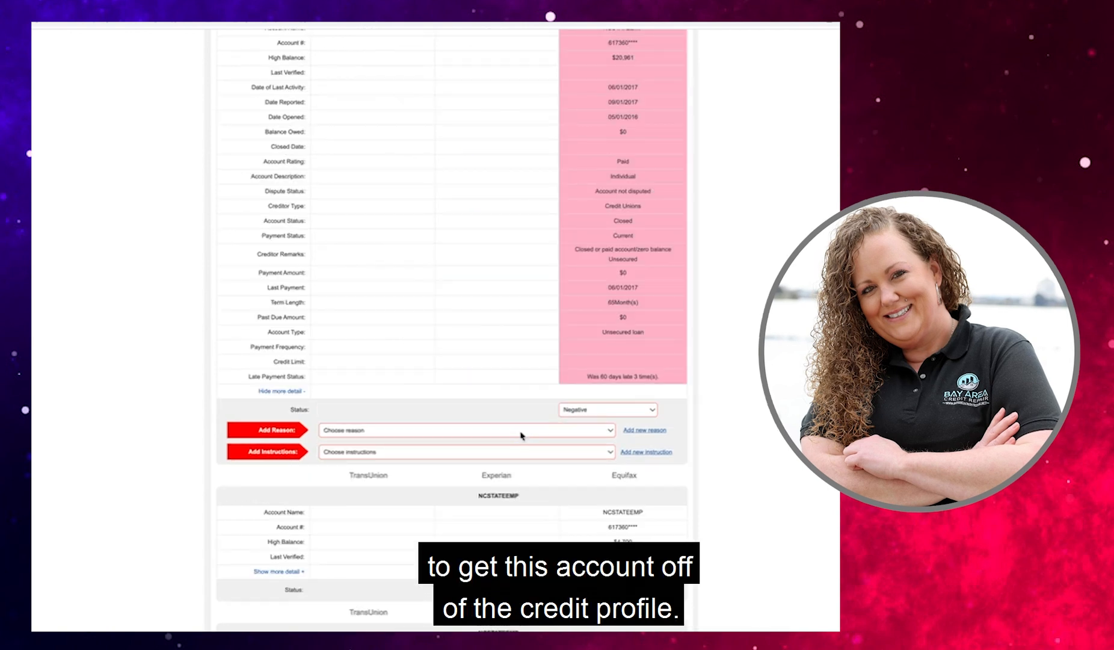
pyautogui.click(463, 430)
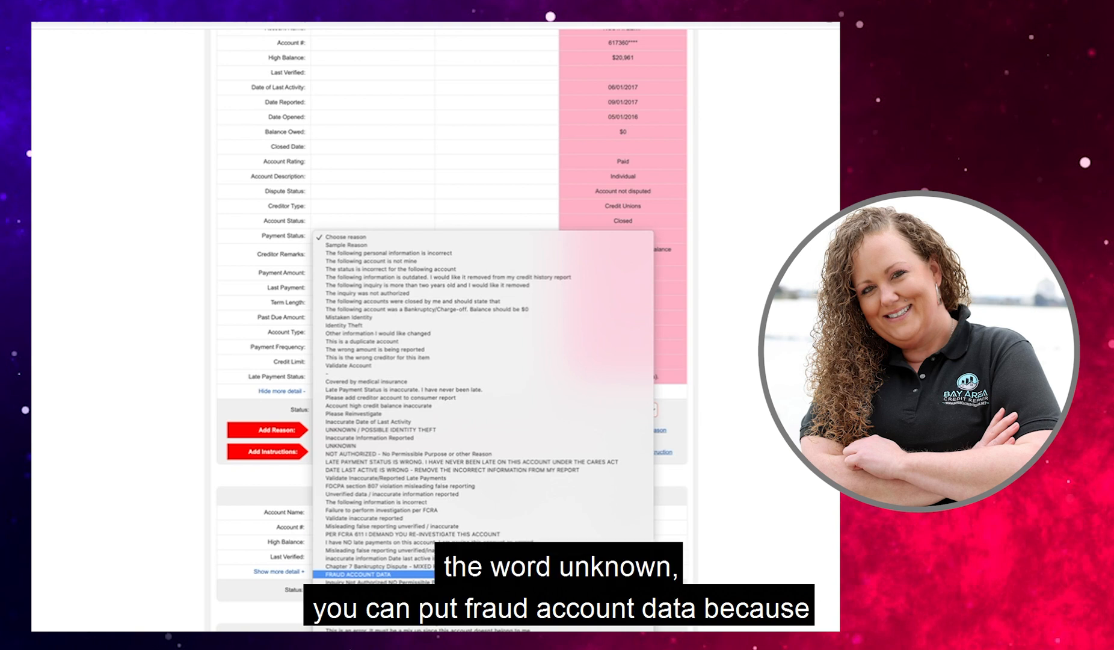
pyautogui.click(458, 573)
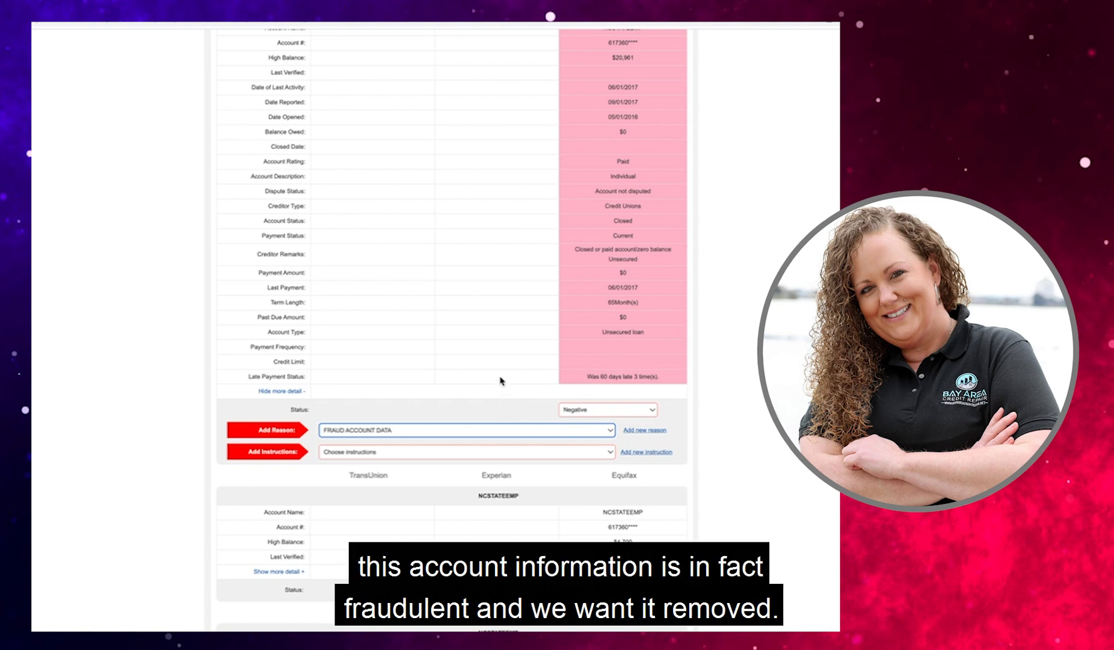
pyautogui.scroll(1, 618, 328)
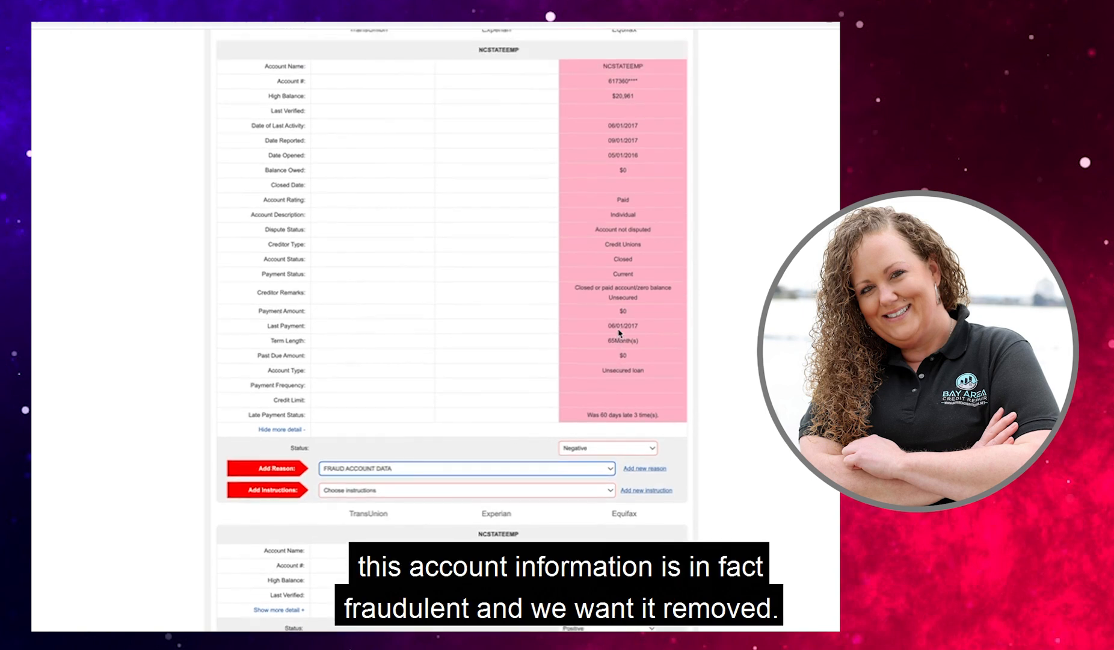
# Step: Give the negative NCSTATEEMP account the reason "Late Payment Status is inaccurate. I have never been late." and instruction "Please remove inaccurate reported late payments update to paid as agreed"
pyautogui.scroll(-1, 500, 391)
pyautogui.click(501, 438)
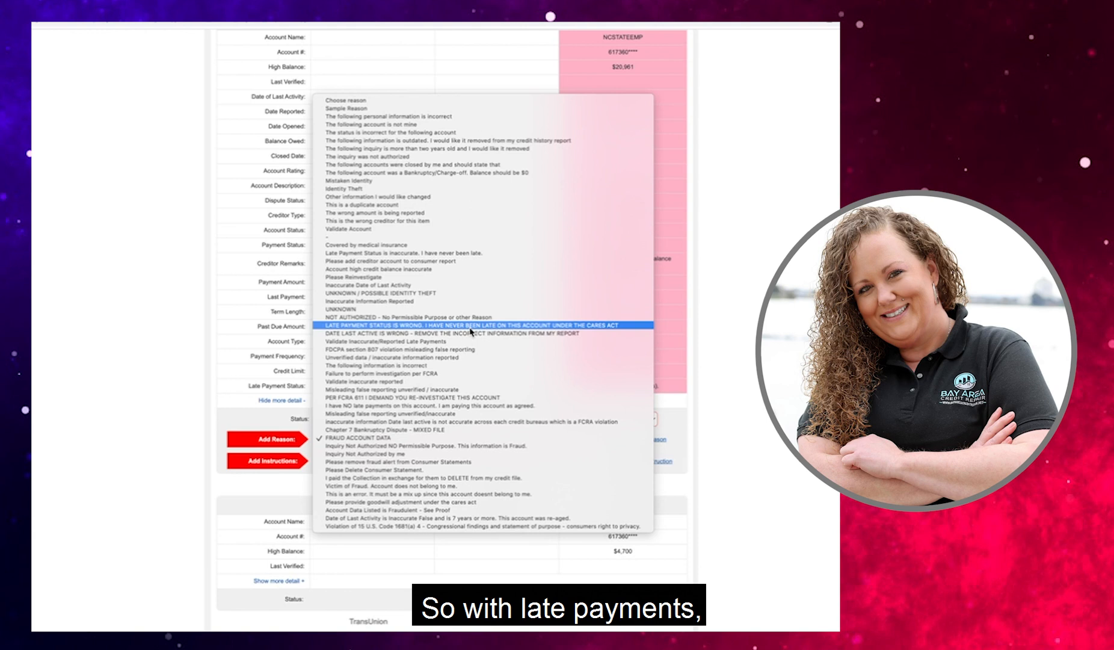
pyautogui.click(431, 255)
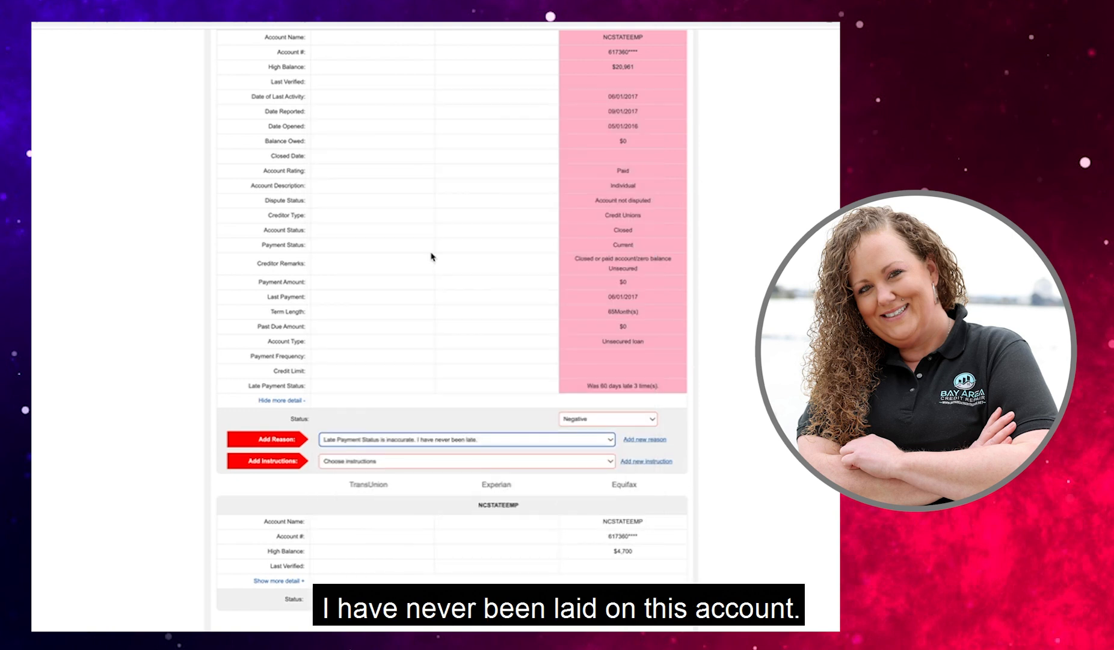
pyautogui.click(456, 466)
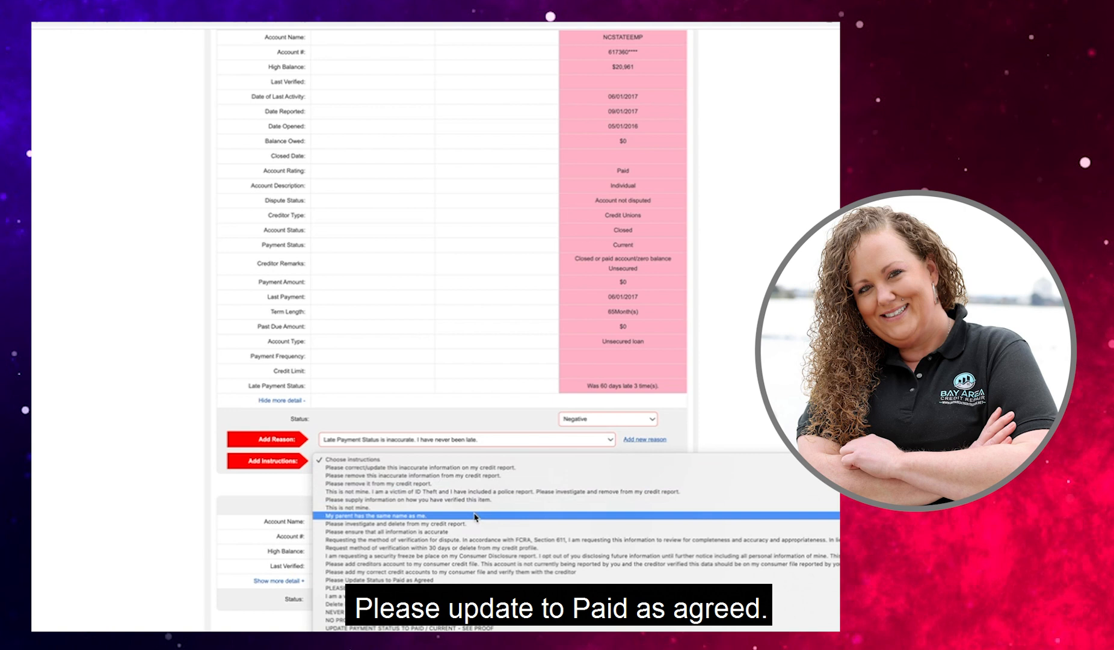
pyautogui.scroll(-2, 484, 565)
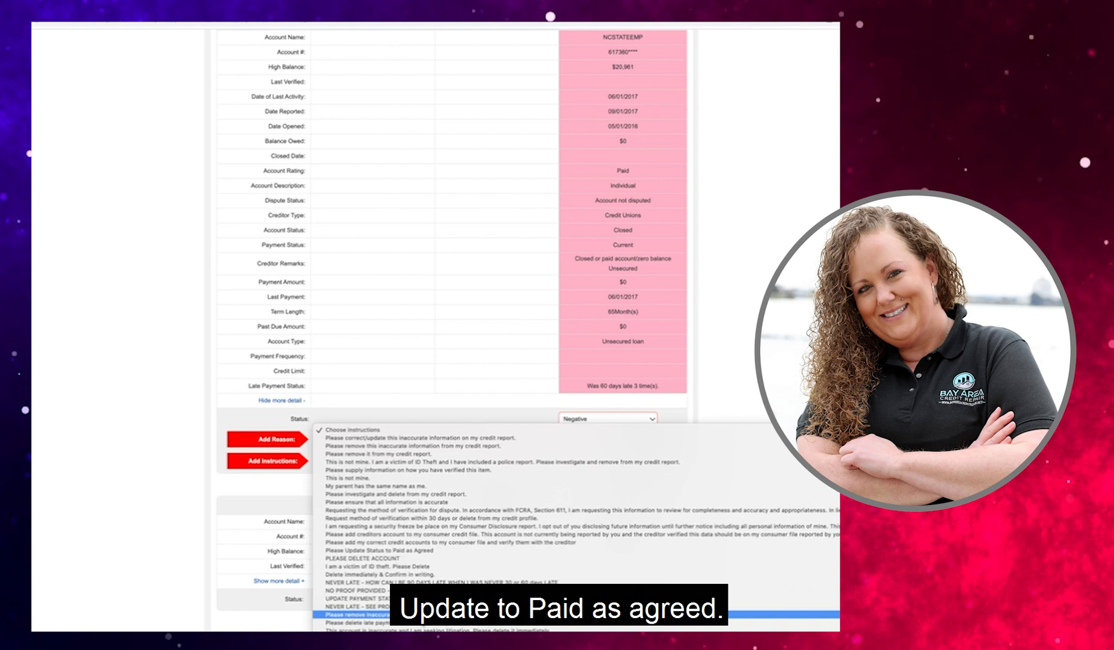
pyautogui.click(421, 614)
pyautogui.scroll(-1, 387, 550)
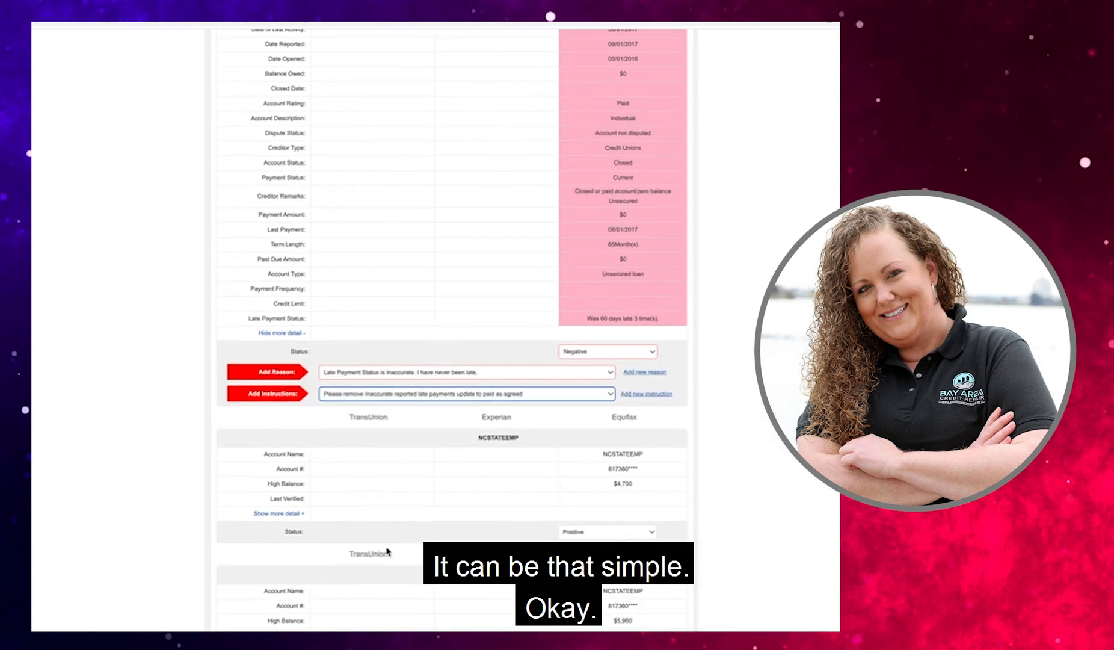
pyautogui.scroll(-3, 387, 550)
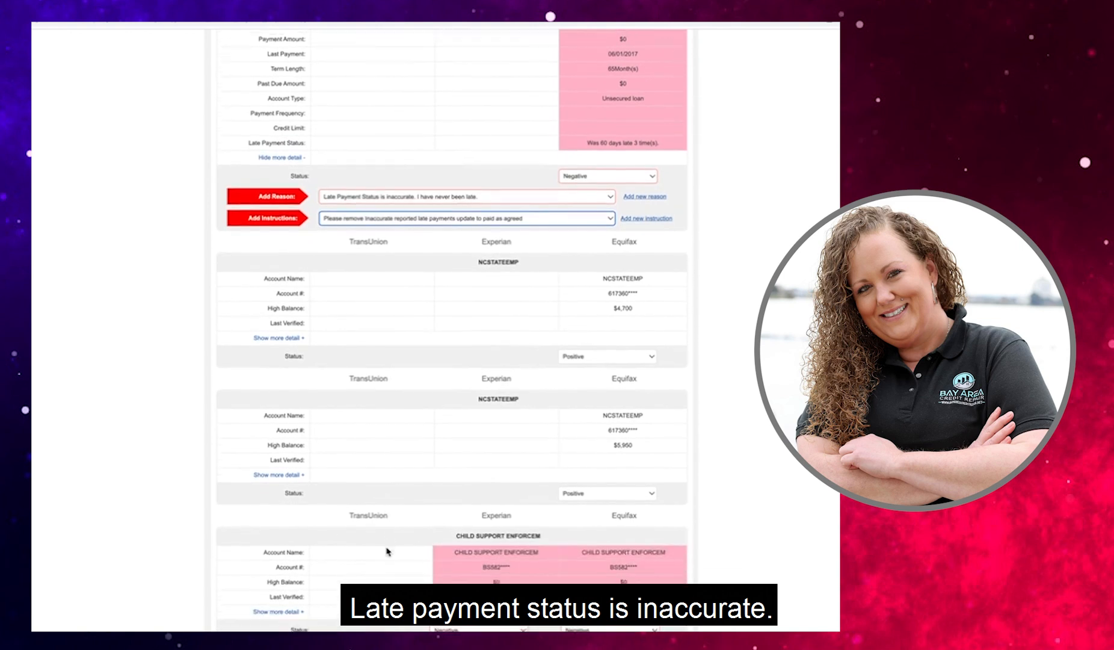
pyautogui.scroll(-2, 387, 550)
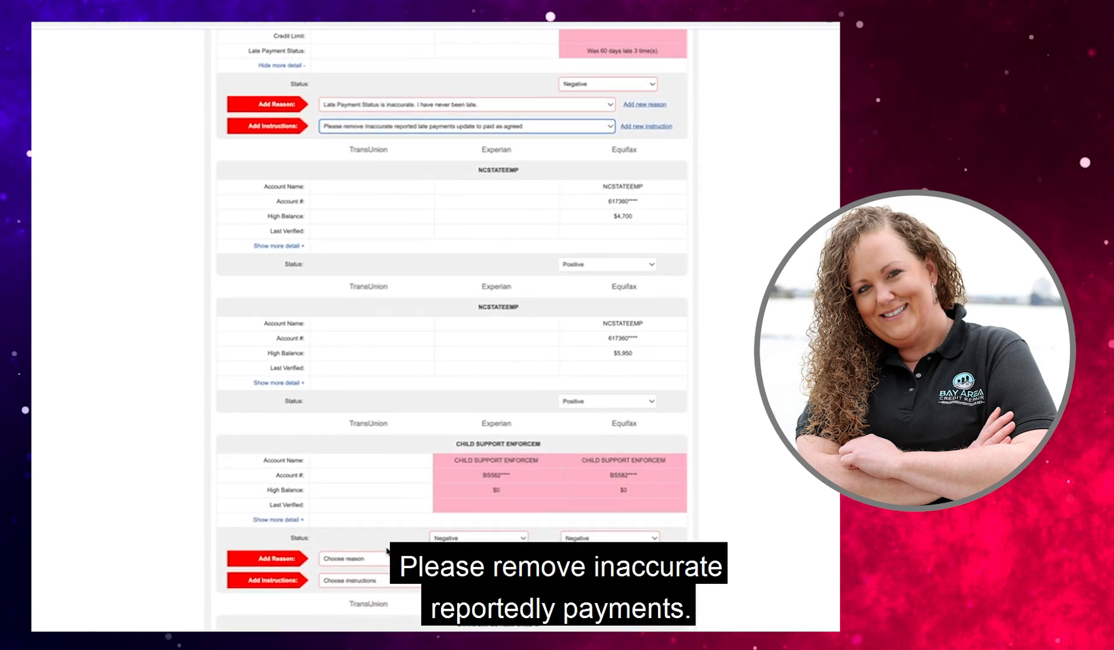
# Step: Expand the full details of the negative CHILD SUPPORT ENFORCEM account and examine them
pyautogui.scroll(-3, 386, 550)
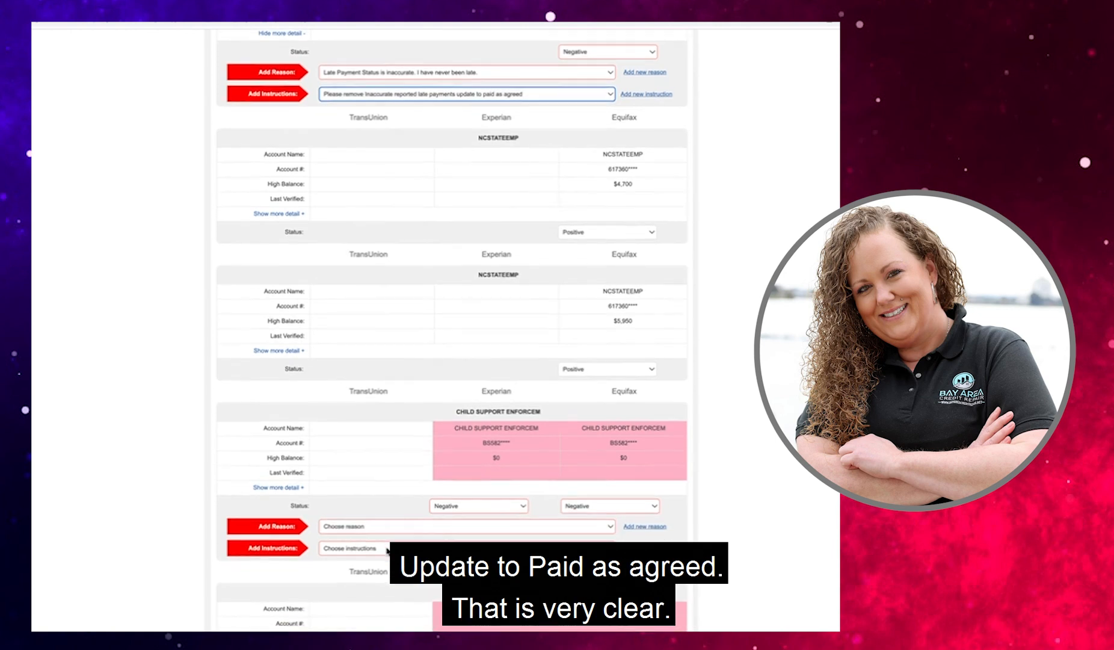
pyautogui.scroll(-2, 387, 550)
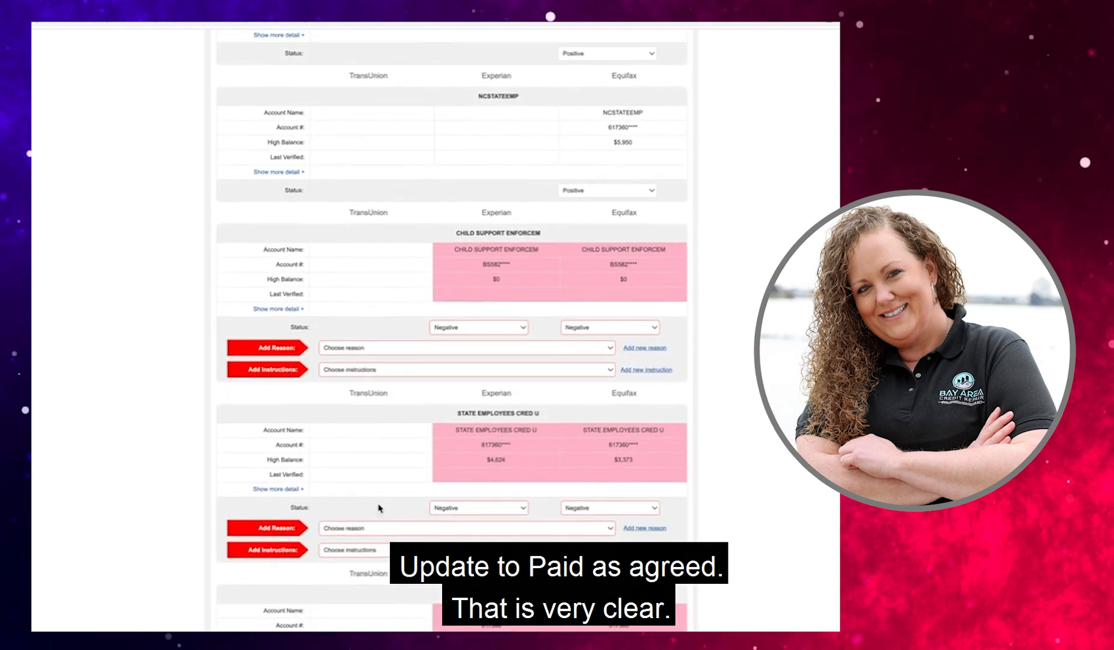
pyautogui.click(270, 308)
pyautogui.scroll(-1, 489, 334)
pyautogui.scroll(-3, 489, 335)
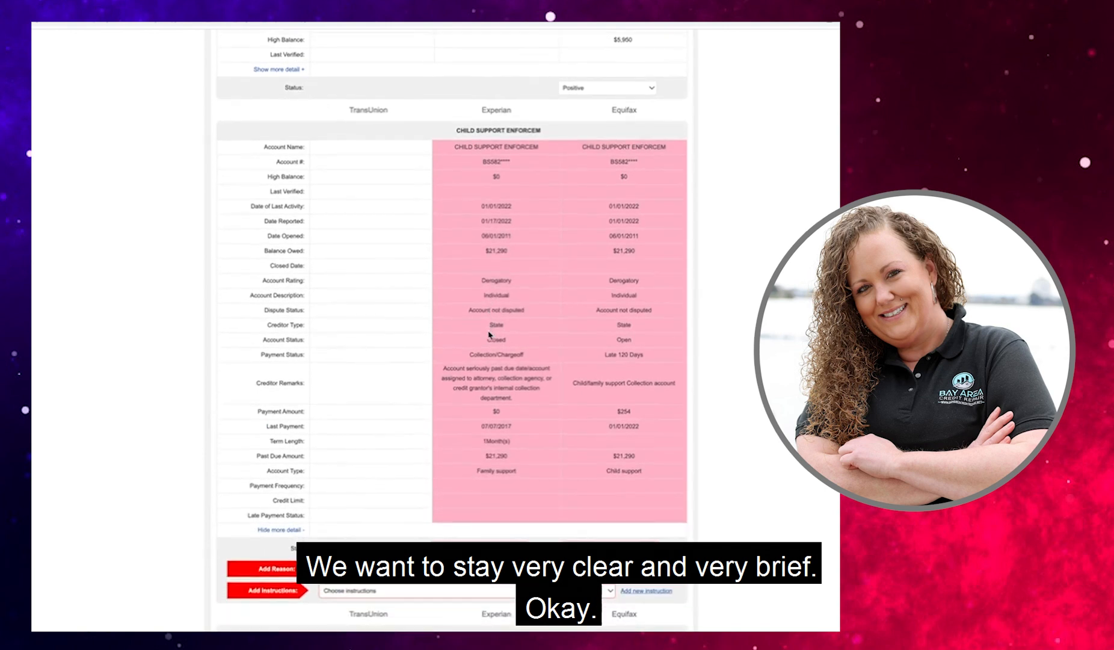
pyautogui.scroll(-1, 489, 335)
pyautogui.scroll(1, 489, 334)
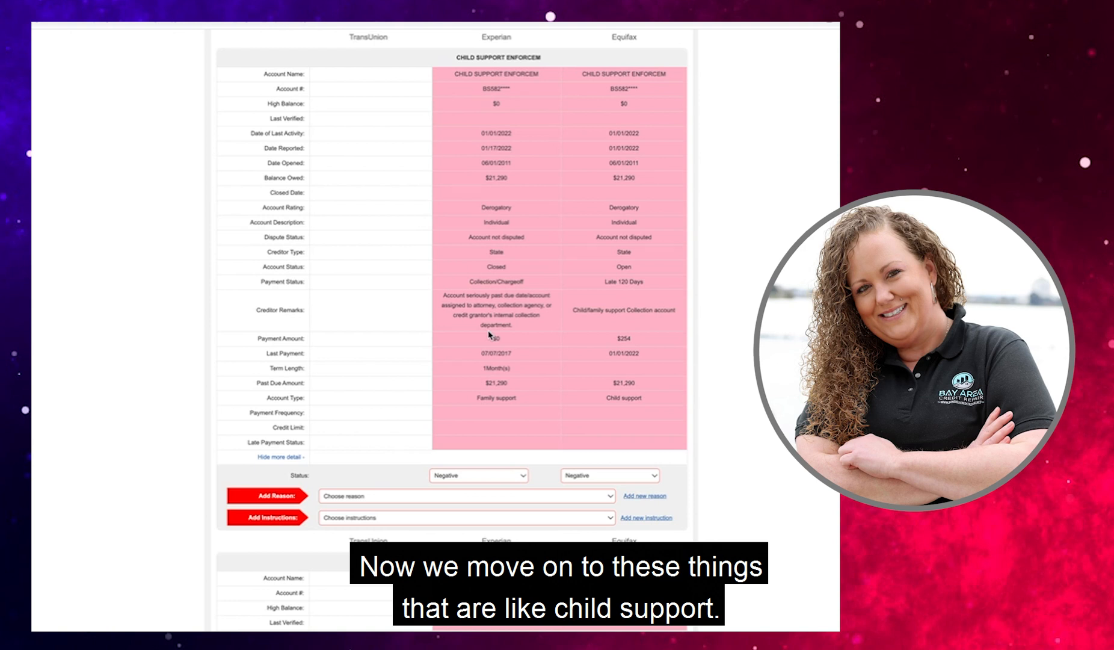
# Step: Try the reason "Violation of 15 U.S. Code 1681(a) 4 - Congressional findings and statement of purpose" for the CHILD SUPPORT ENFORCEM account
pyautogui.click(501, 496)
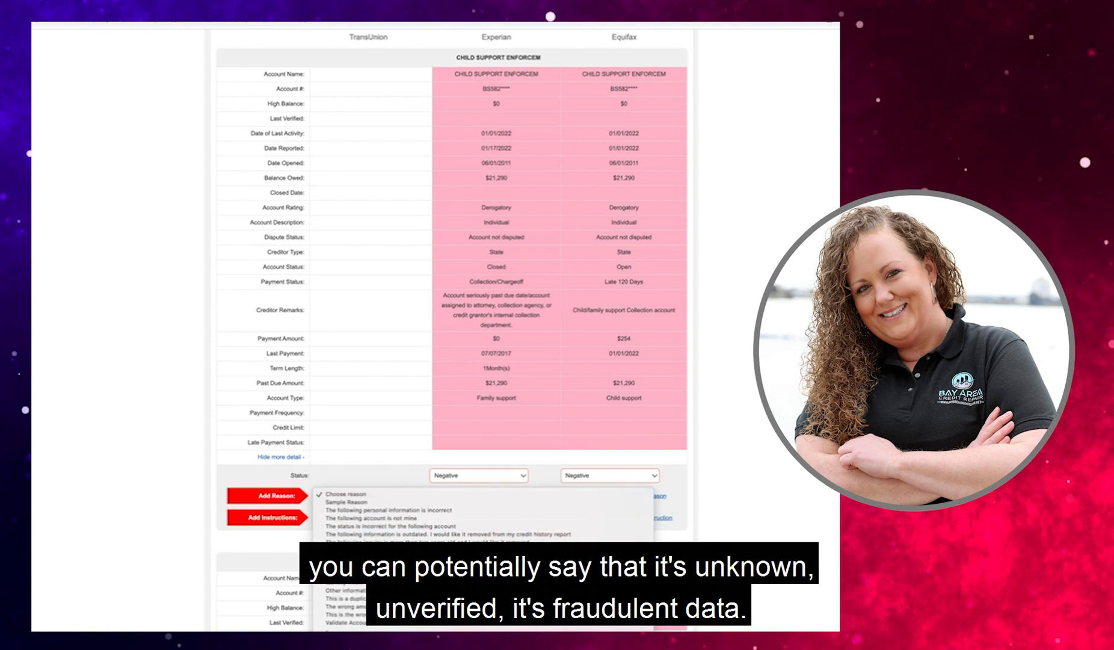
pyautogui.scroll(-6, 483, 530)
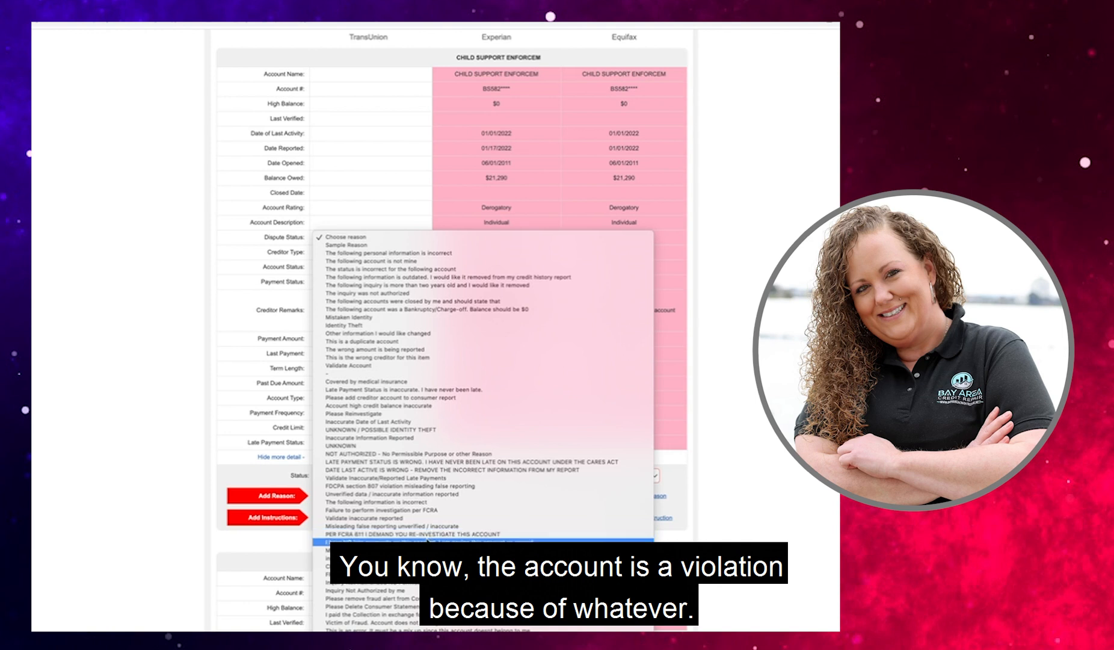
pyautogui.click(484, 541)
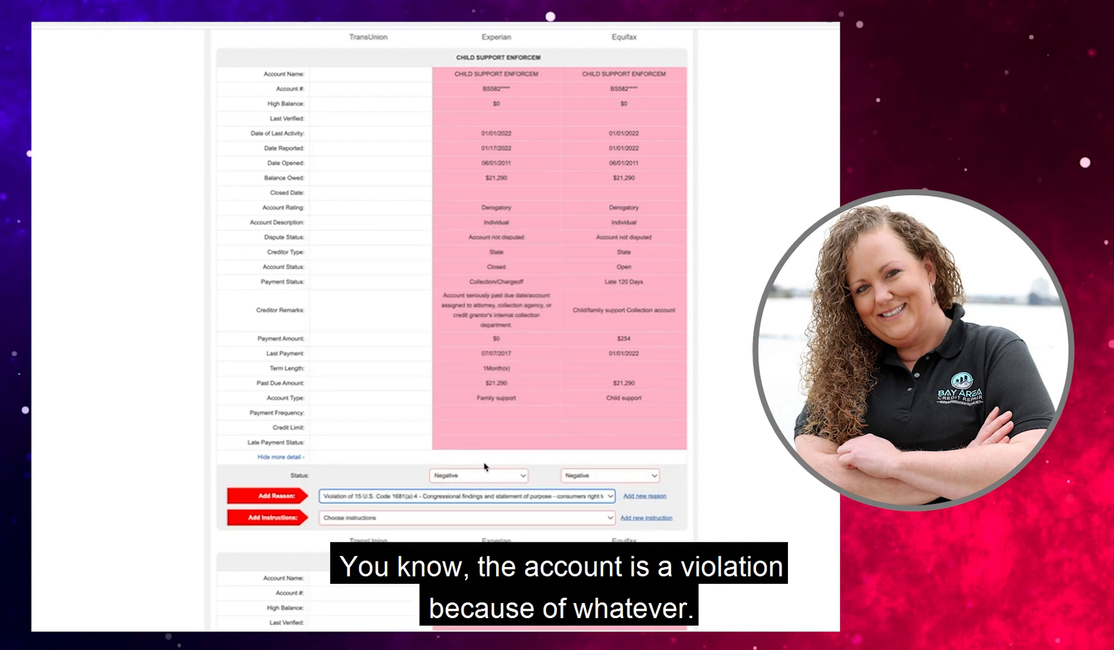
# Step: Give CHILD SUPPORT ENFORCEM the reason FRAUD ACCOUNT DATA and instruction "This account is inaccurate and I am seeking litigation. Please delete it immediately."
pyautogui.click(463, 505)
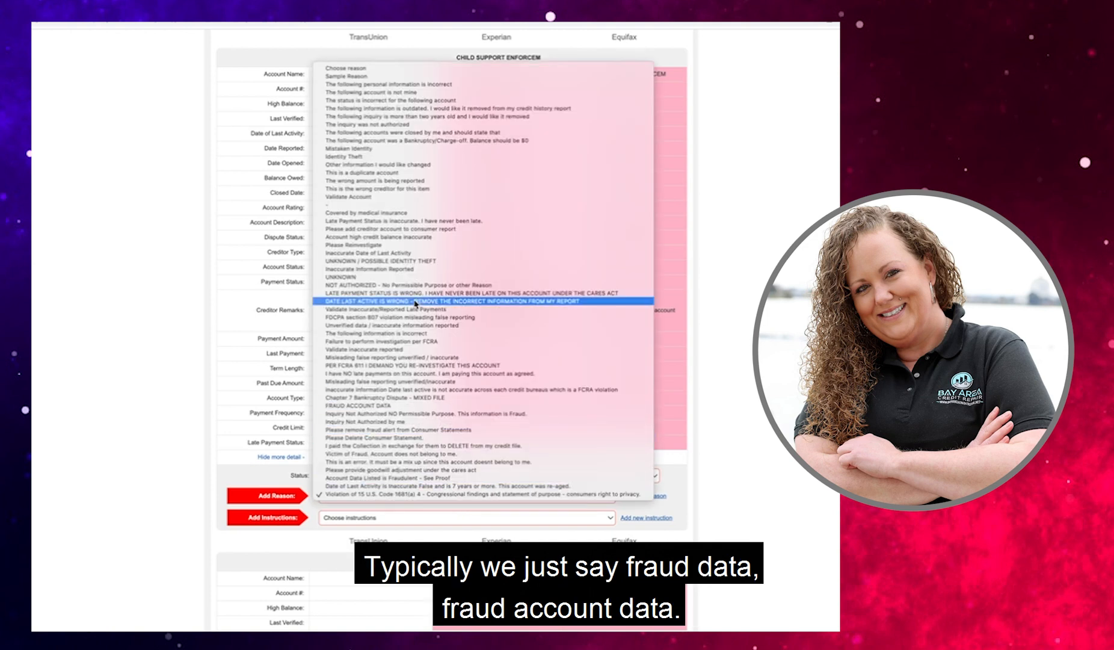
pyautogui.click(415, 406)
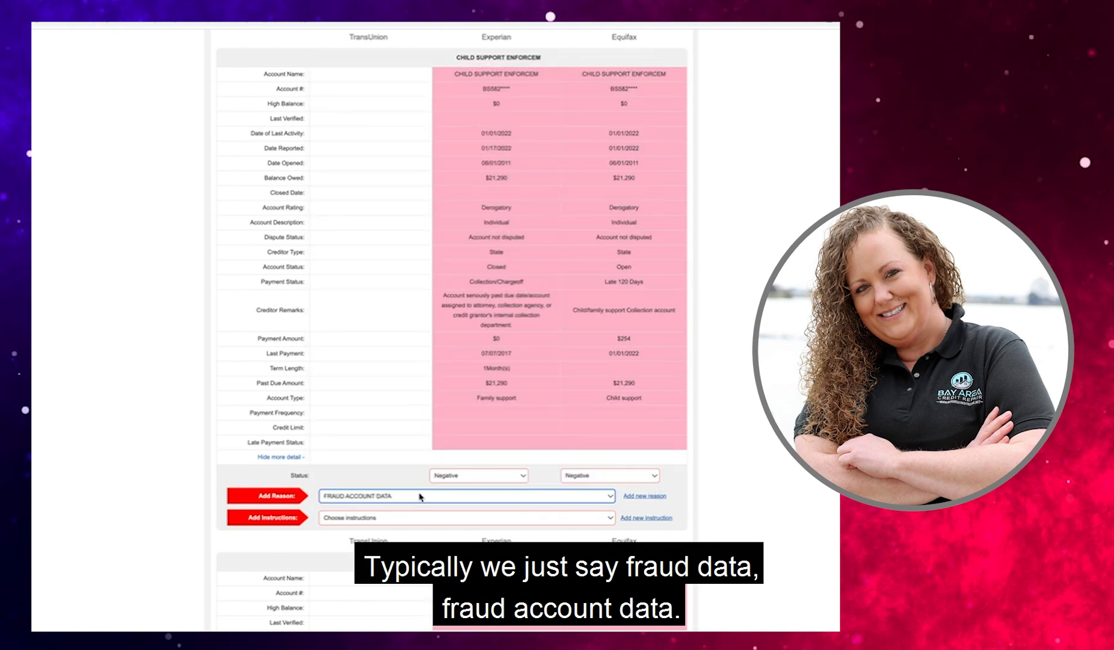
pyautogui.click(419, 519)
pyautogui.scroll(-3, 458, 579)
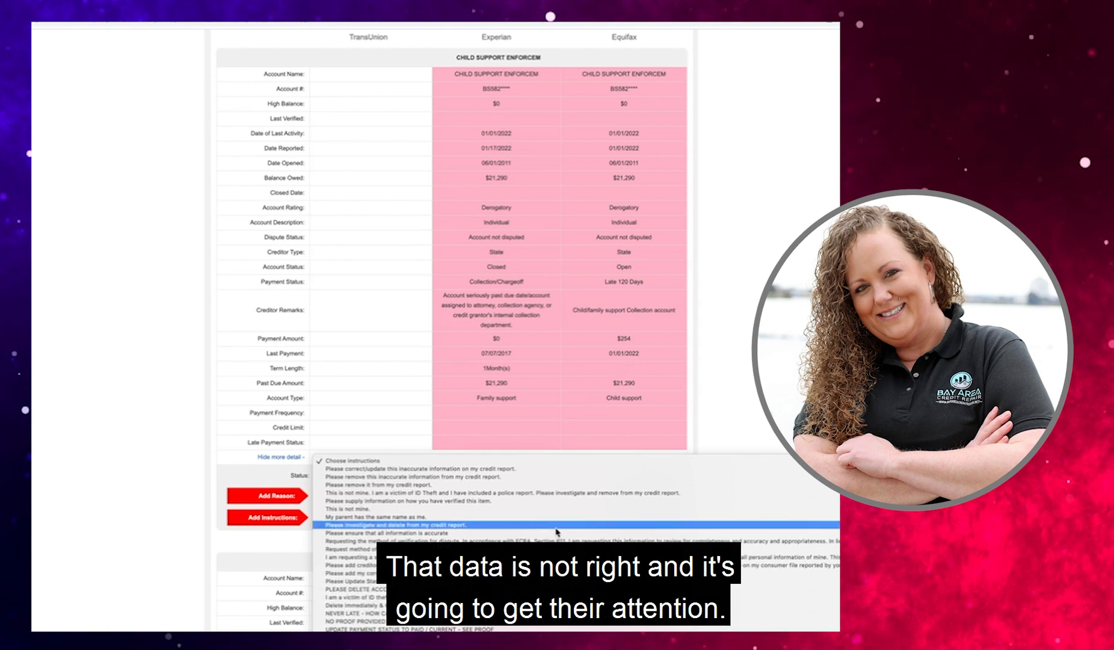
pyautogui.scroll(-3, 550, 582)
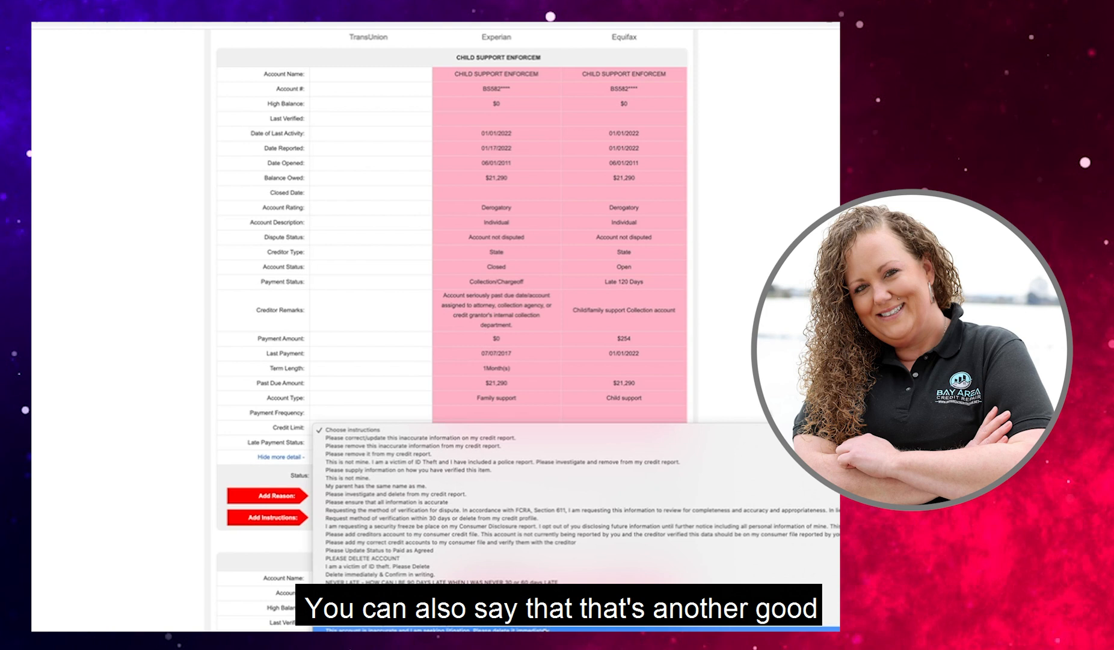
pyautogui.click(460, 629)
# Step: Expand the first STATE EMPLOYEES CRED U account and give it the reason FRAUD ACCOUNT DATA and instruction PLEASE DELETE ACCOUNT
pyautogui.scroll(-5, 460, 410)
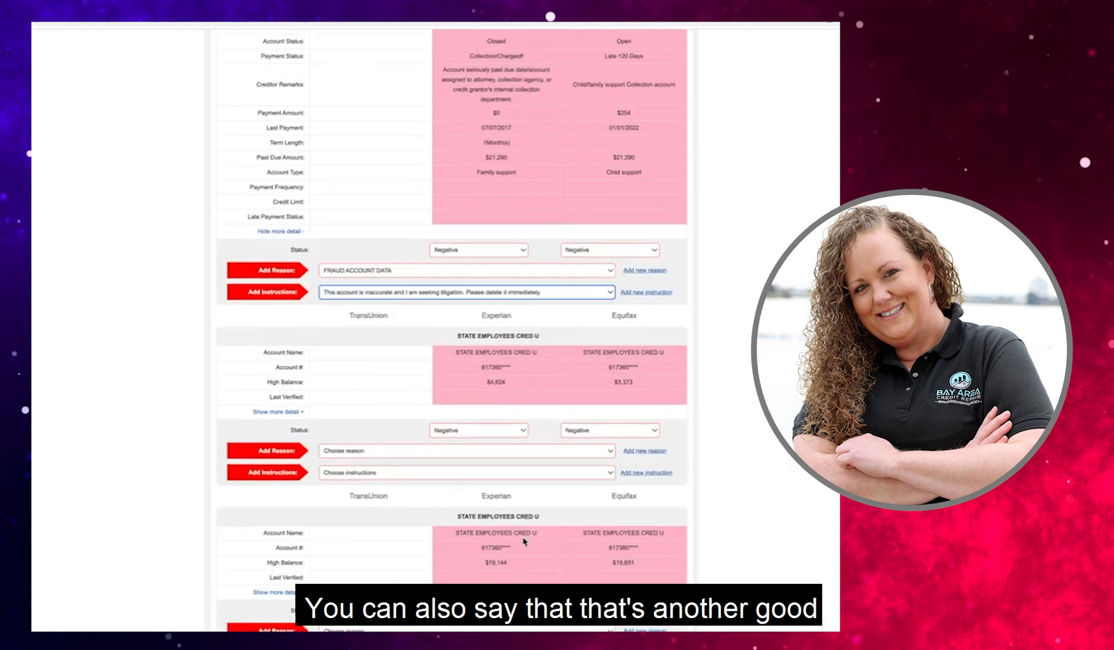
pyautogui.click(268, 368)
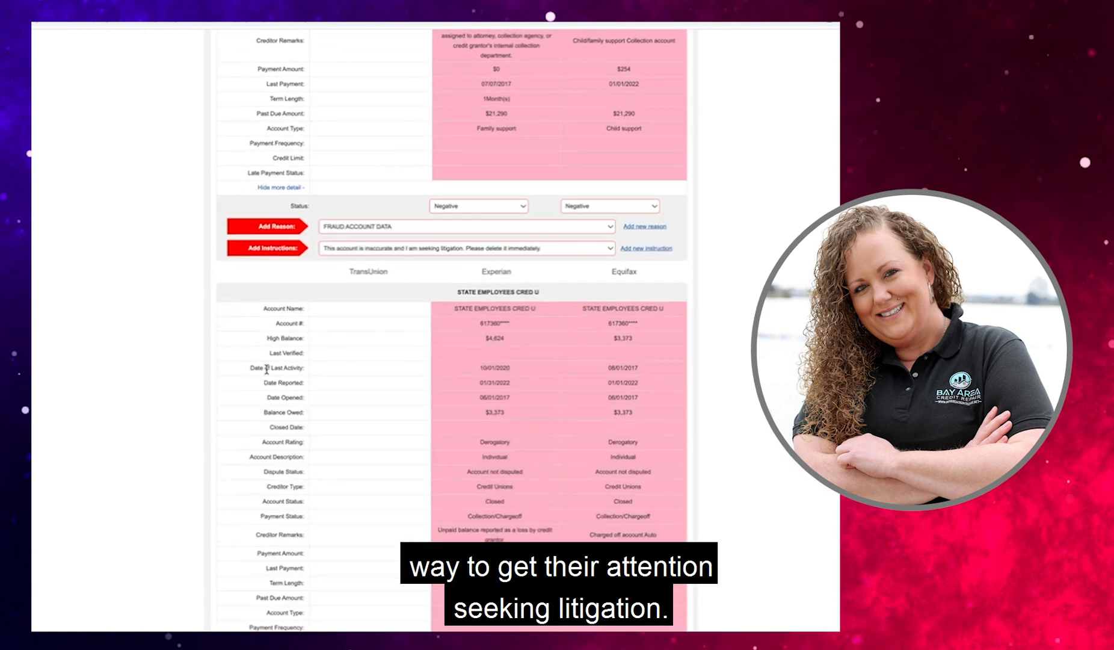
pyautogui.scroll(-1, 390, 452)
pyautogui.scroll(-3, 391, 453)
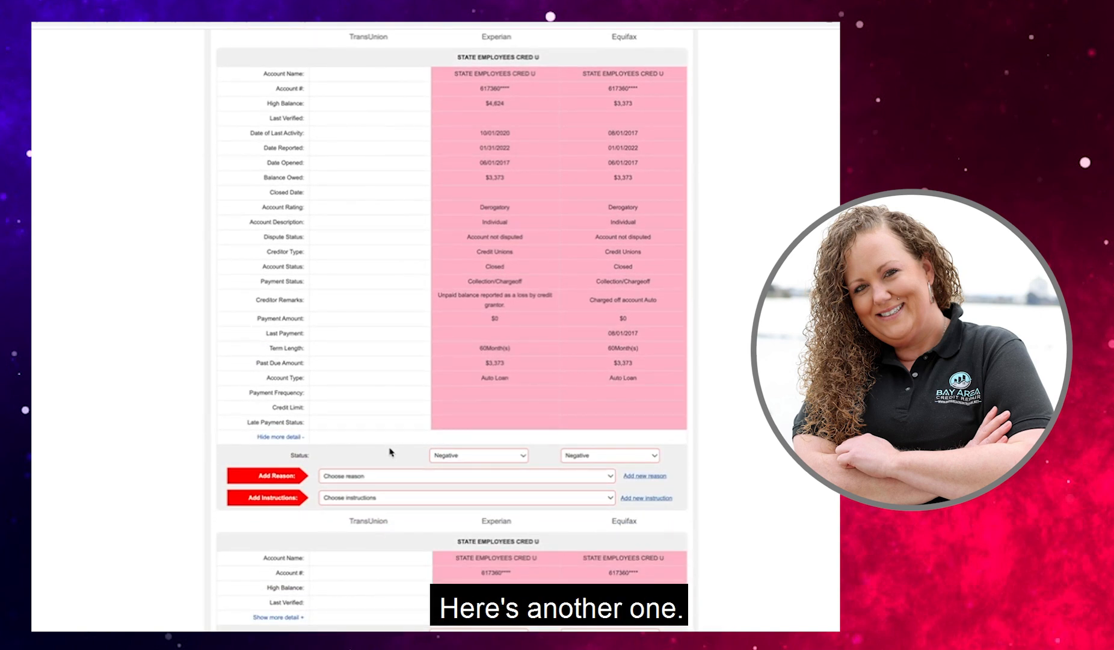
pyautogui.click(399, 477)
pyautogui.scroll(-5, 421, 571)
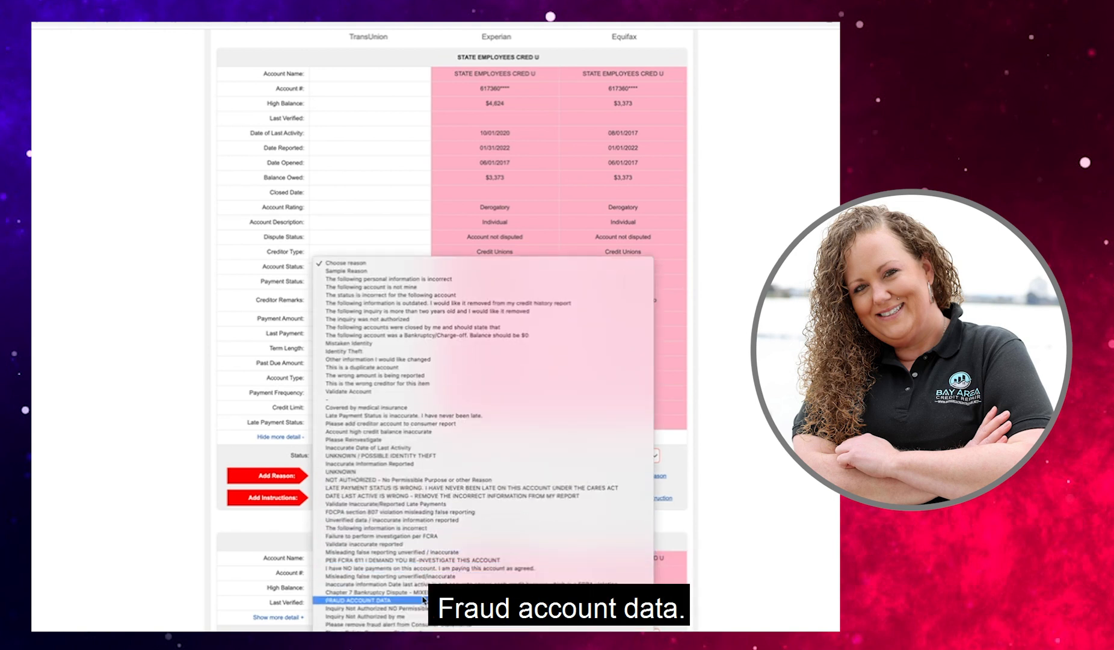
pyautogui.click(421, 600)
pyautogui.scroll(-3, 357, 441)
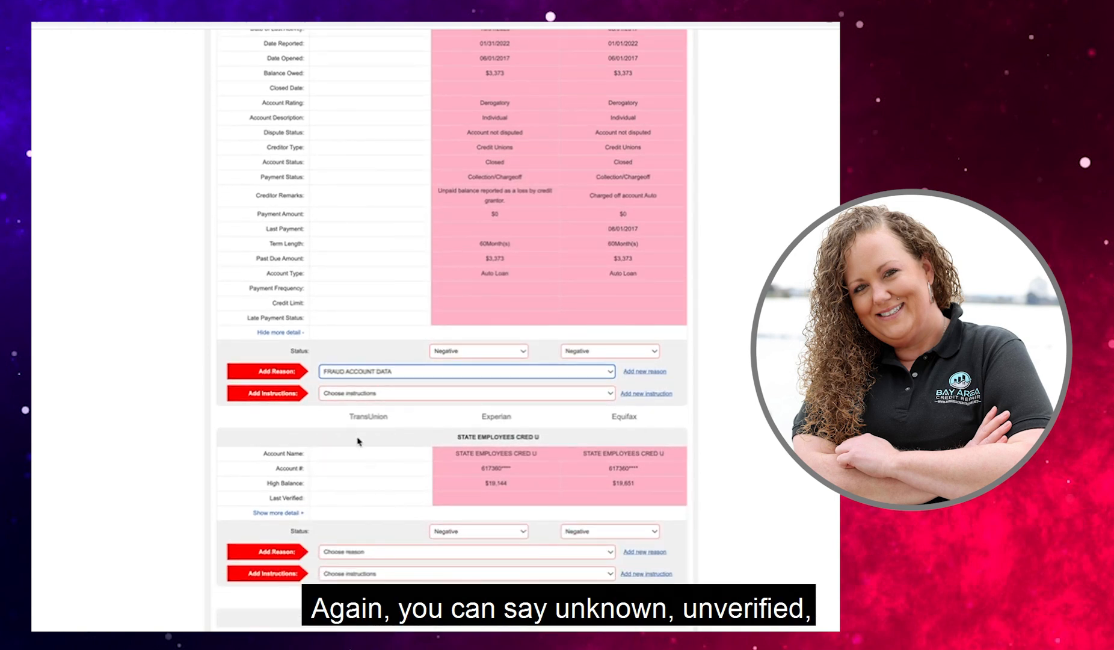
pyautogui.click(346, 393)
pyautogui.click(385, 520)
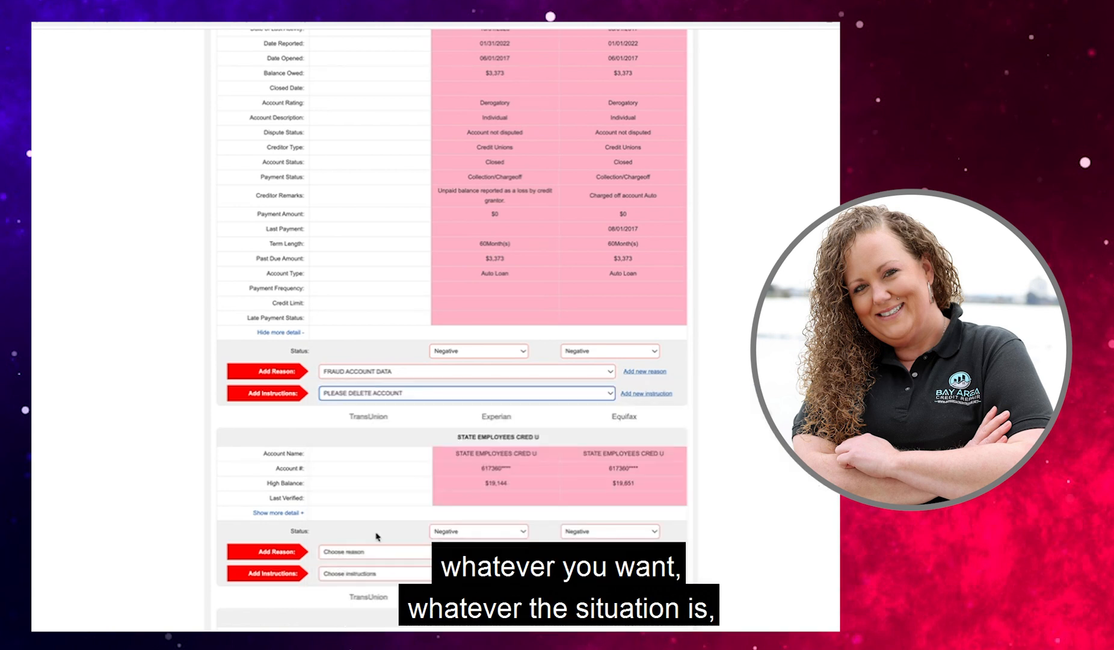
# Step: Expand the second STATE EMPLOYEES CRED U account and give it the reason FRAUD ACCOUNT DATA and instruction PLEASE DELETE ACCOUNT
pyautogui.scroll(-3, 373, 535)
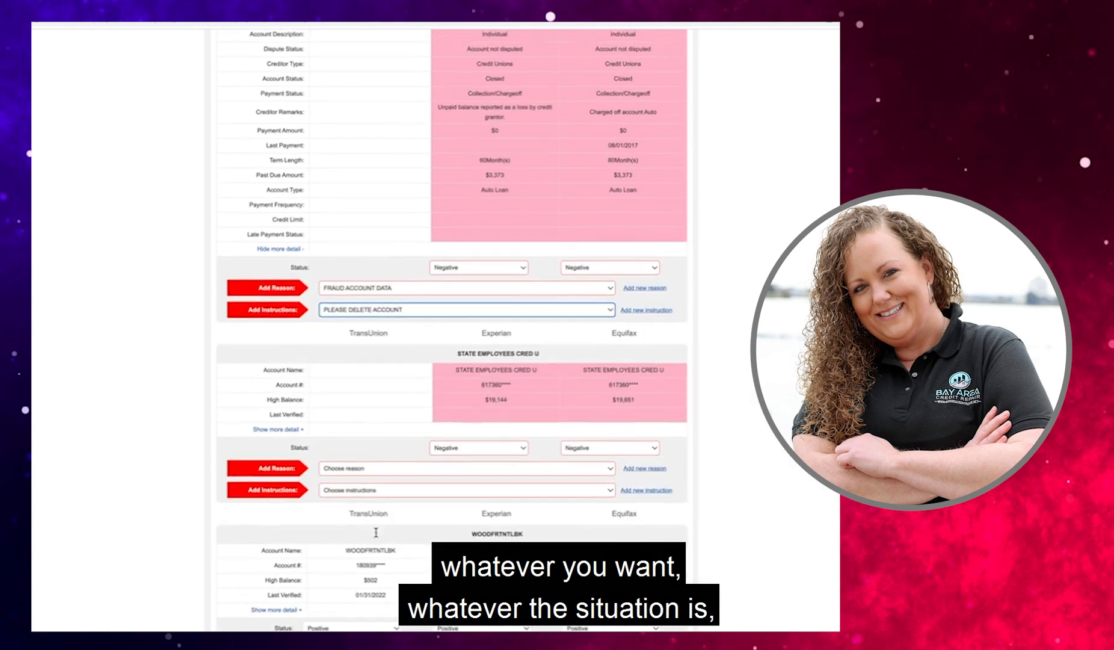
pyautogui.click(279, 428)
pyautogui.scroll(-10, 393, 464)
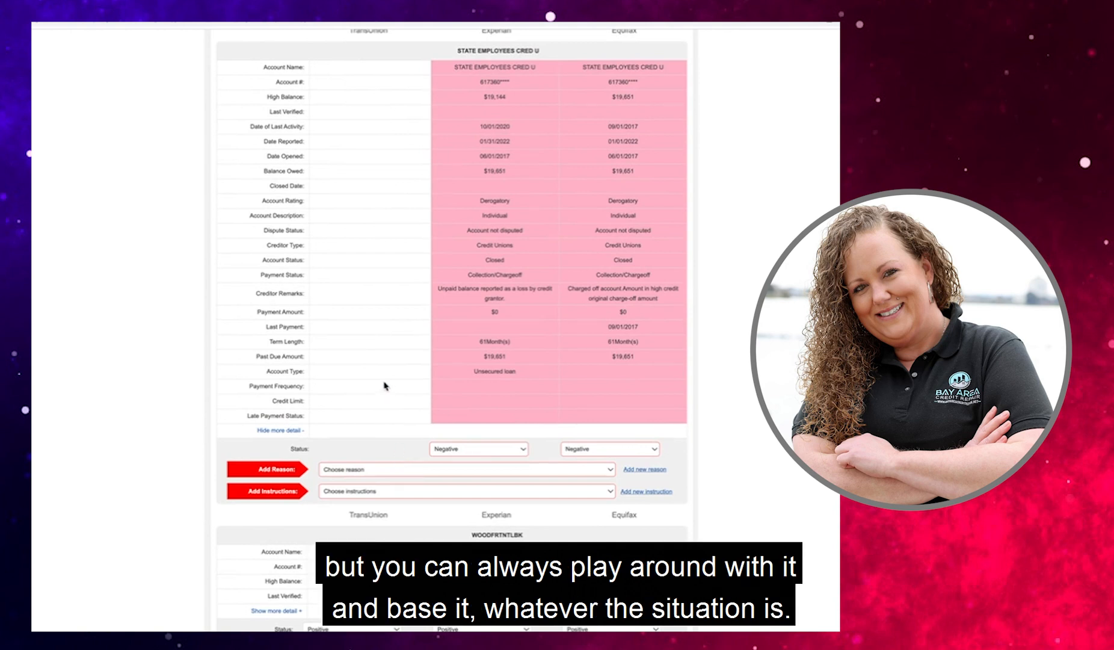
pyautogui.click(401, 469)
pyautogui.scroll(-6, 483, 504)
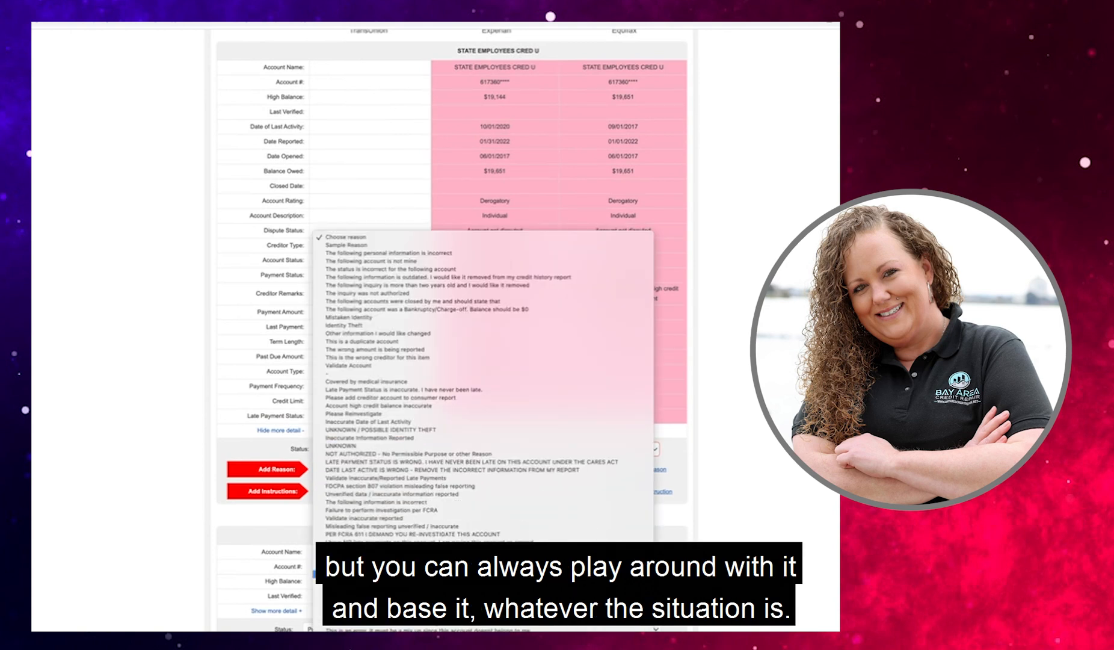
pyautogui.click(409, 574)
pyautogui.click(403, 495)
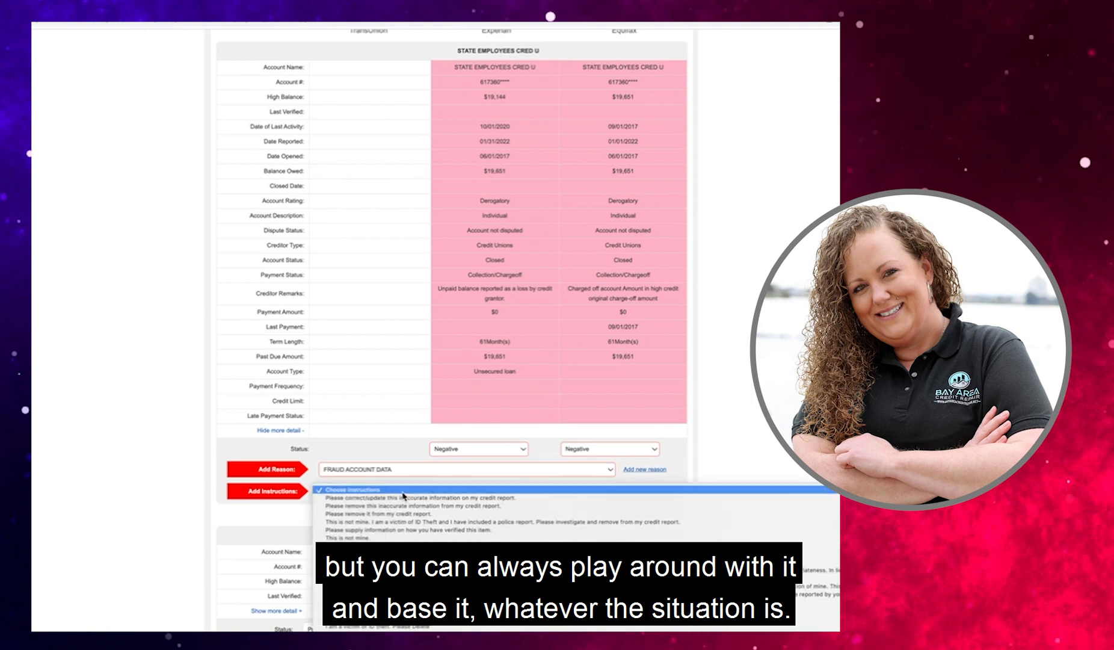
pyautogui.scroll(-5, 400, 595)
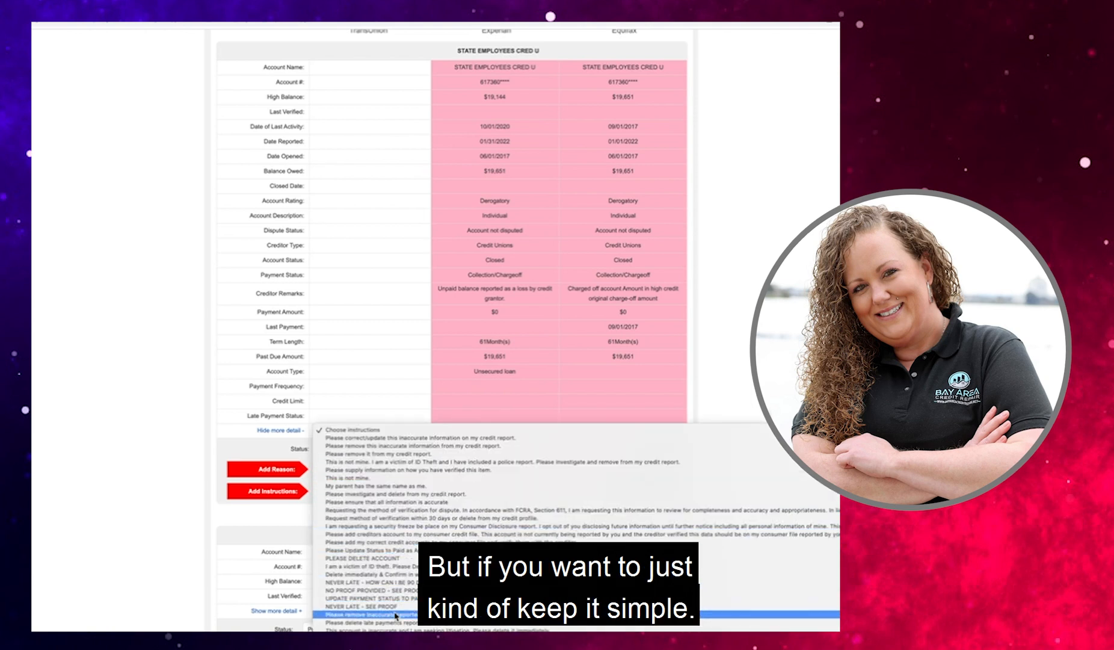
pyautogui.click(397, 557)
# Step: Expand the Untitled (Collection/Chargeoff) account and give it the reason FRAUD ACCOUNT DATA and instruction PLEASE DELETE ACCOUNT
pyautogui.scroll(-3, 416, 554)
pyautogui.scroll(-2, 417, 558)
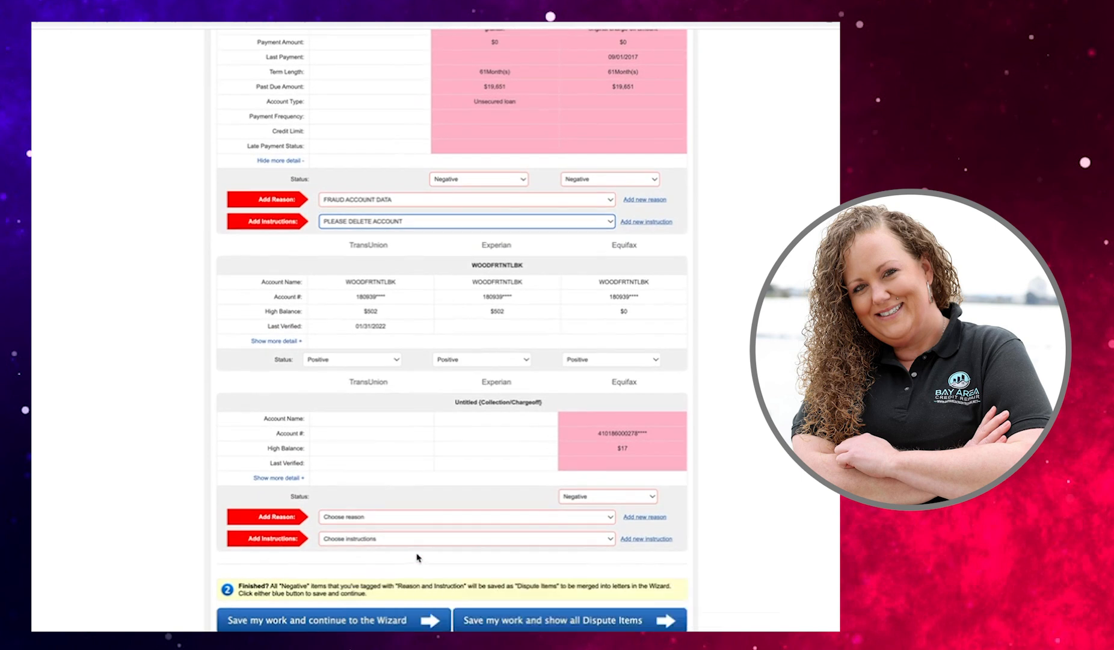
pyautogui.click(273, 475)
pyautogui.scroll(-4, 395, 501)
pyautogui.scroll(-1, 396, 501)
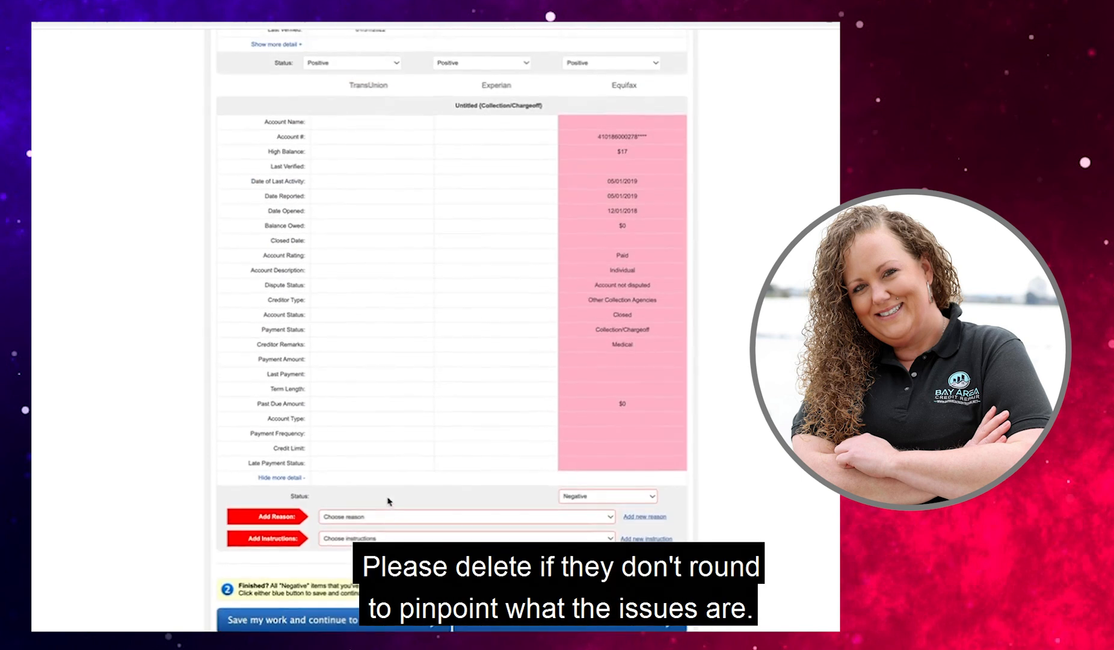
pyautogui.click(336, 517)
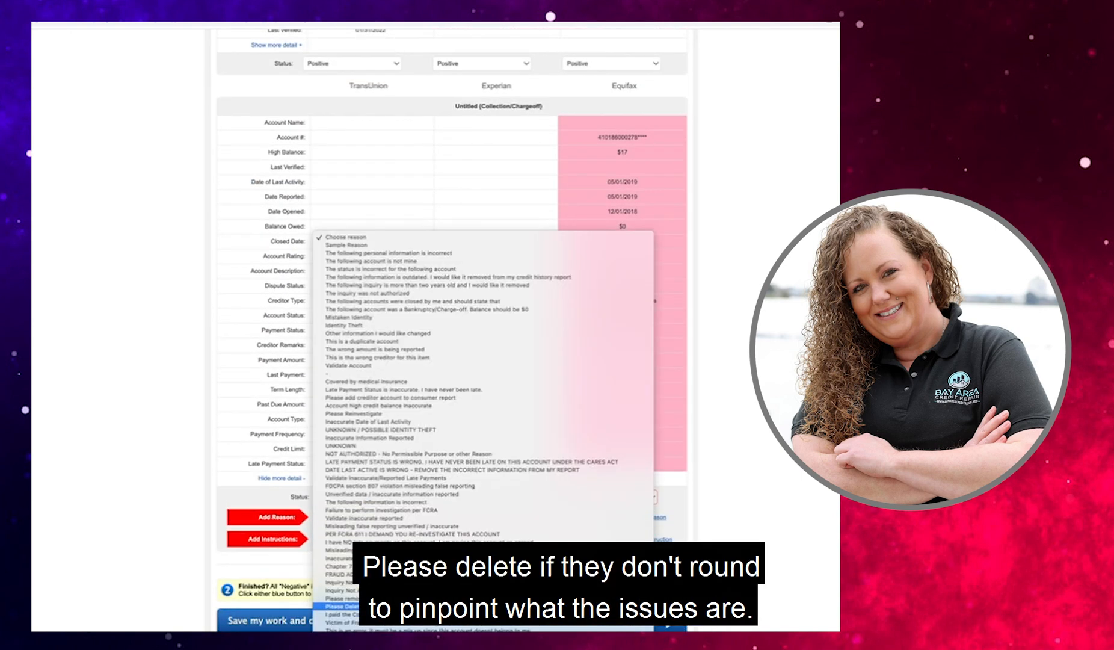
pyautogui.click(337, 569)
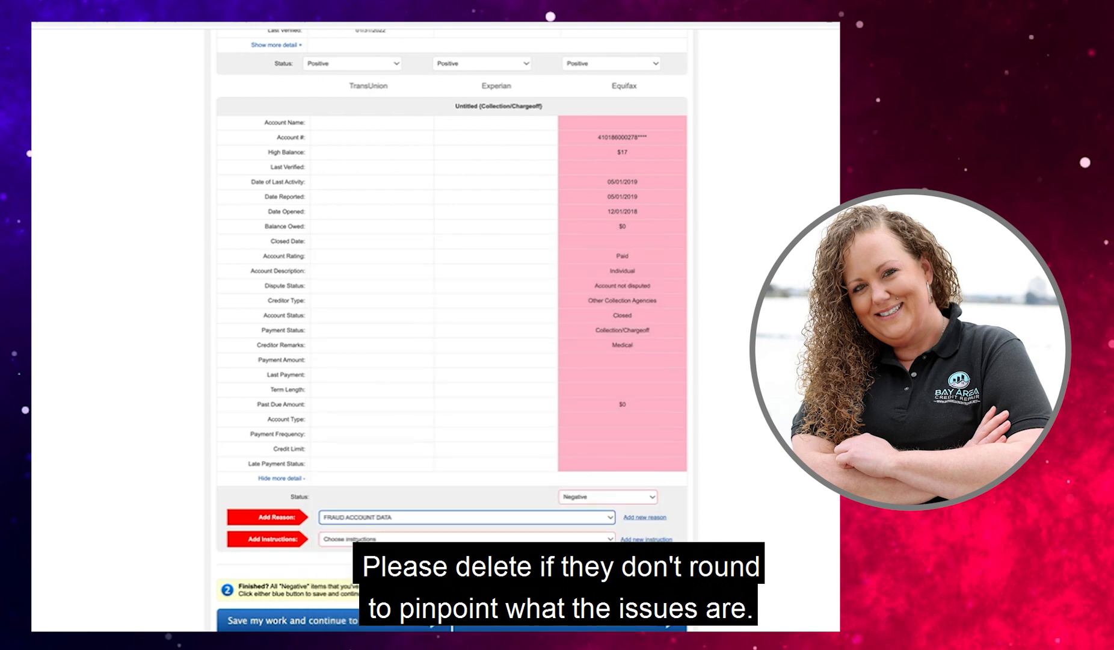
pyautogui.click(343, 539)
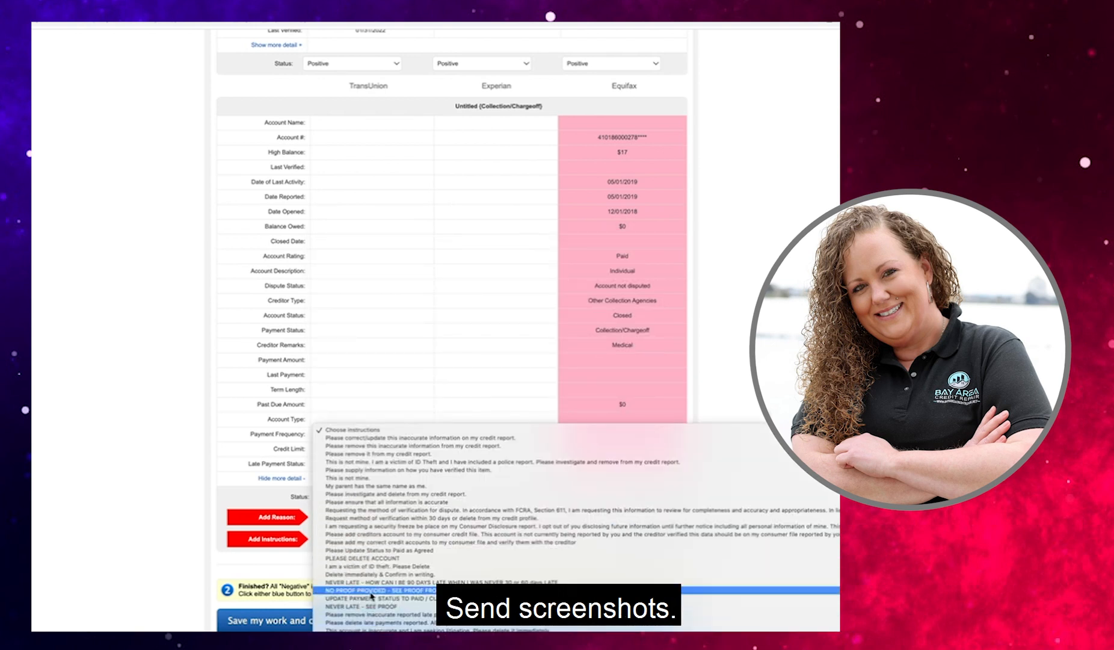
pyautogui.click(389, 558)
# Step: Review the reasons and instructions assigned to the negative accounts, back up to the negative NCSTATEEMP account
pyautogui.scroll(-6, 381, 466)
pyautogui.scroll(2, 382, 466)
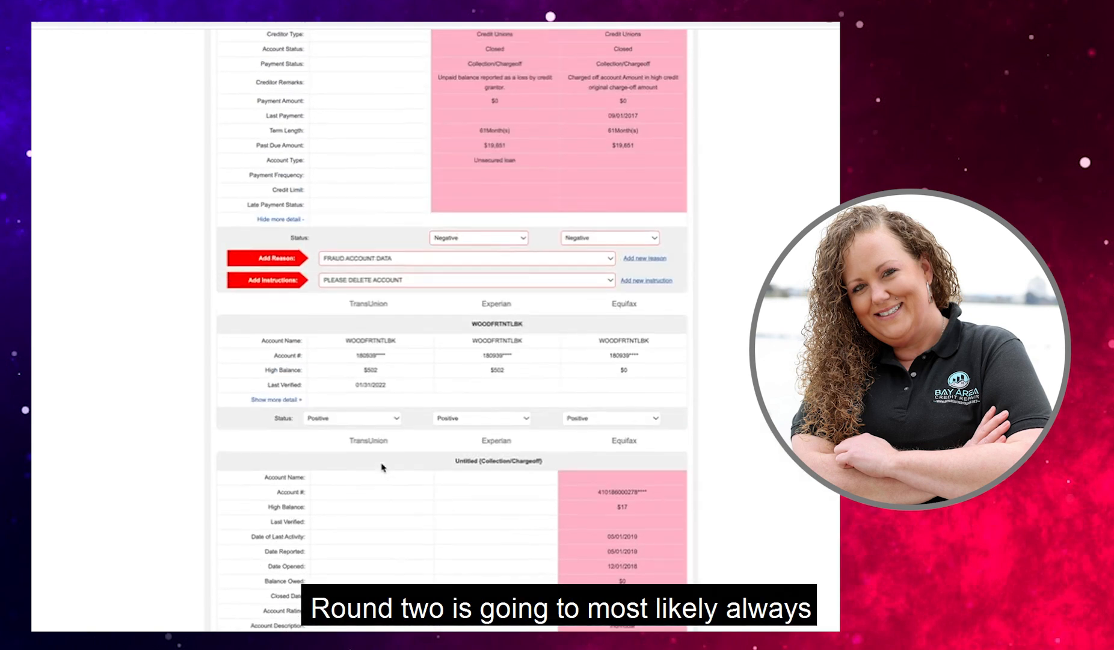
pyautogui.scroll(10, 382, 467)
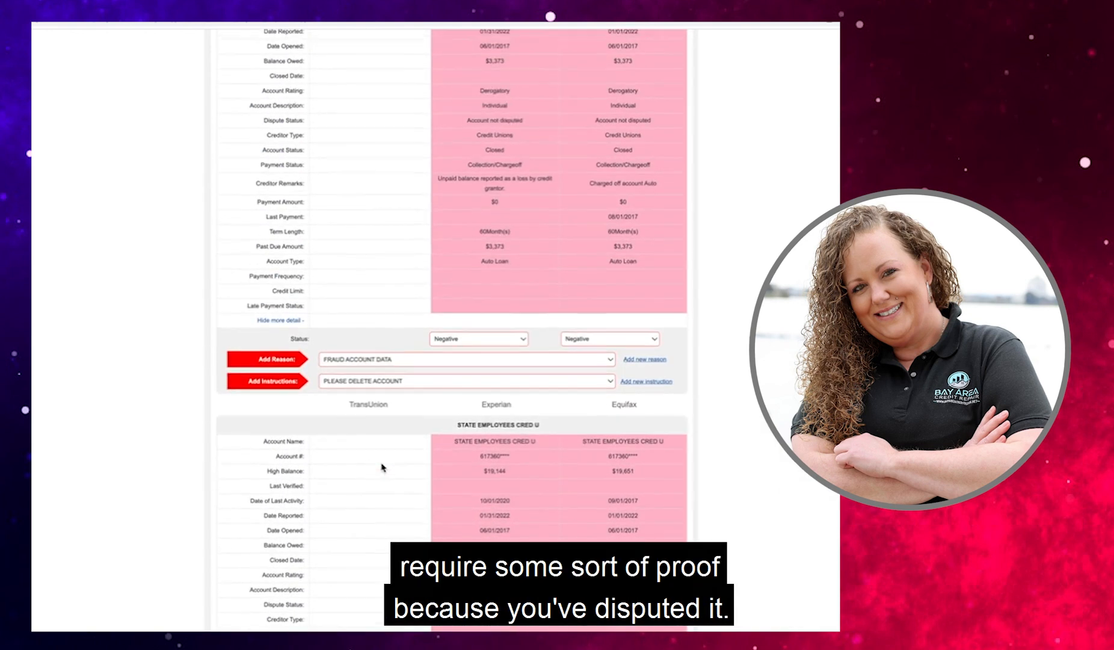
pyautogui.scroll(12, 382, 467)
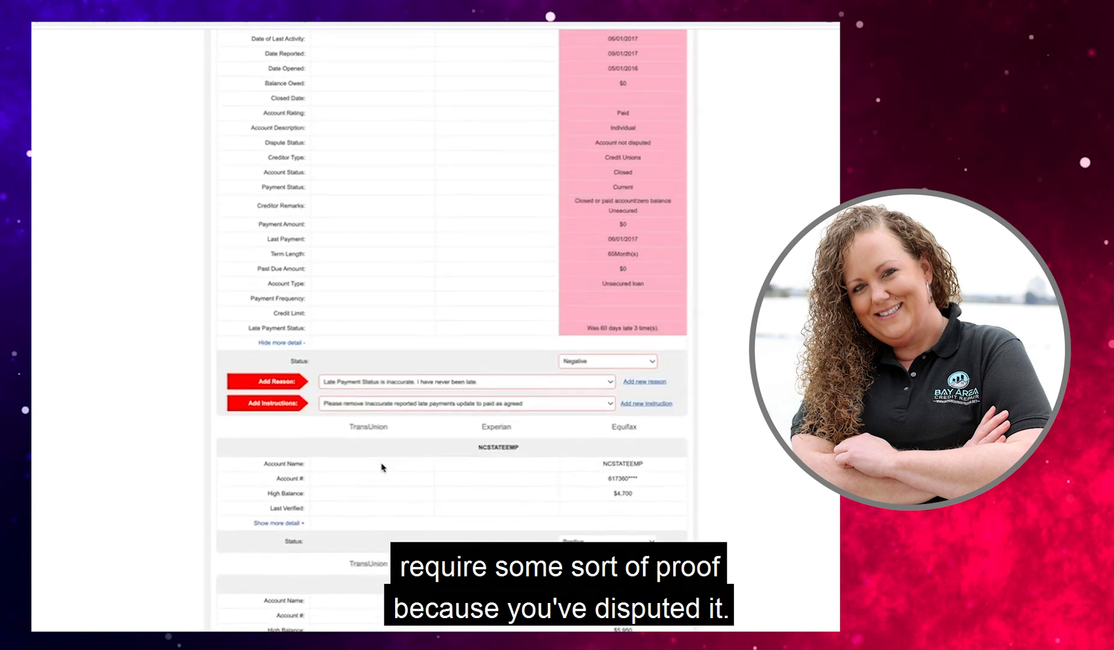
pyautogui.scroll(1, 382, 467)
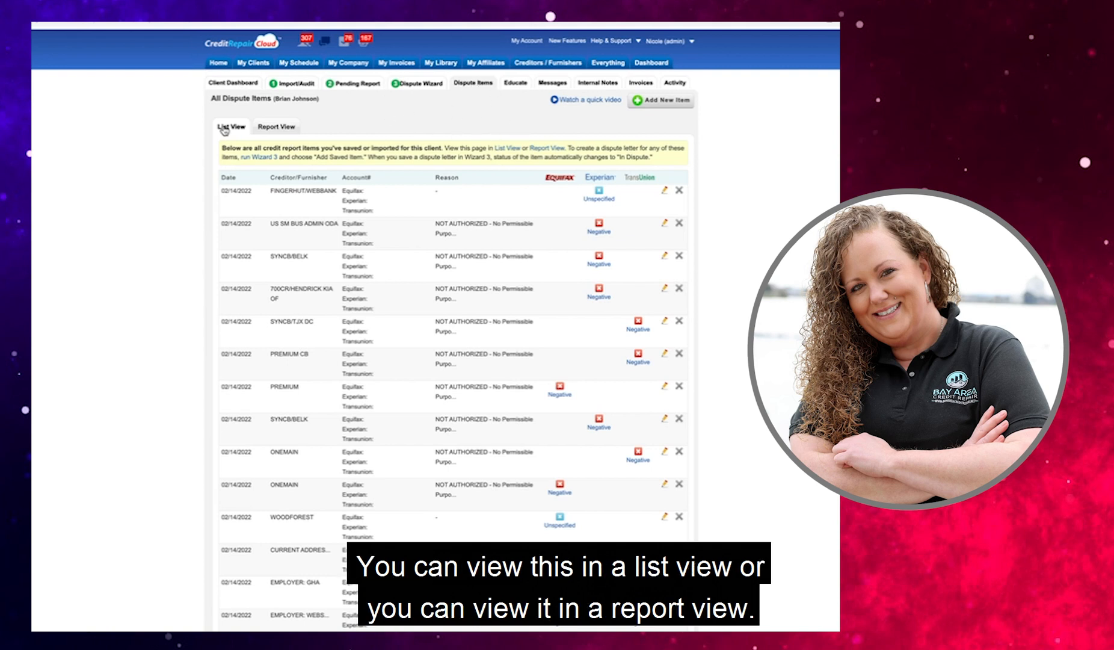
# Step: Compare the list and report views of the client's dispute items and return to the client dashboard
pyautogui.click(276, 128)
pyautogui.click(231, 126)
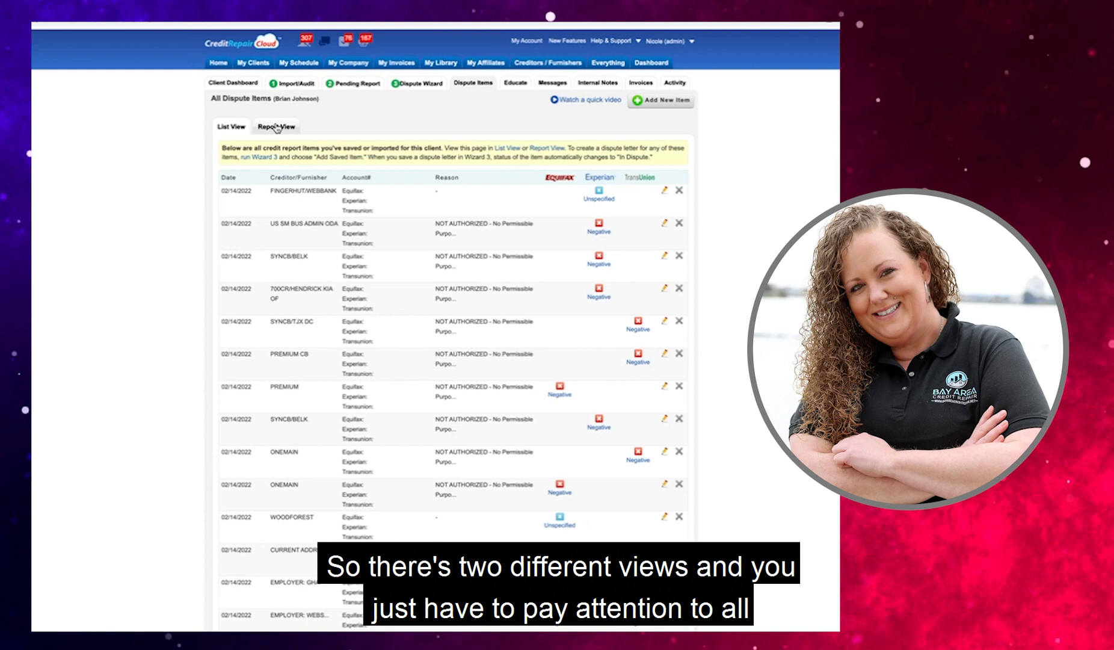
pyautogui.click(276, 127)
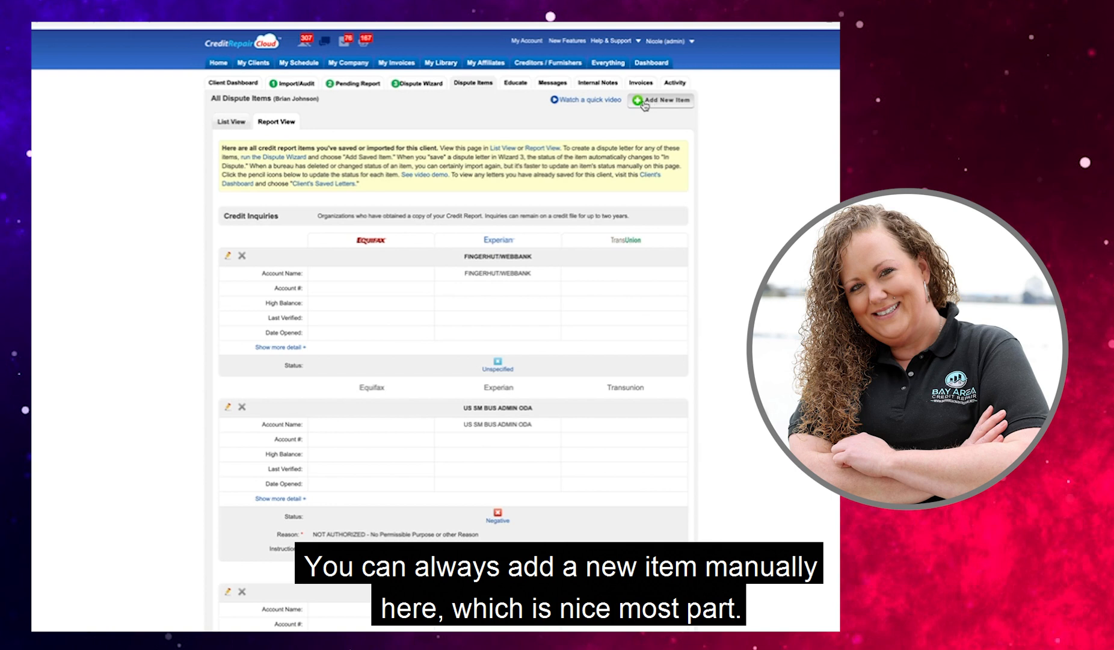
pyautogui.click(225, 85)
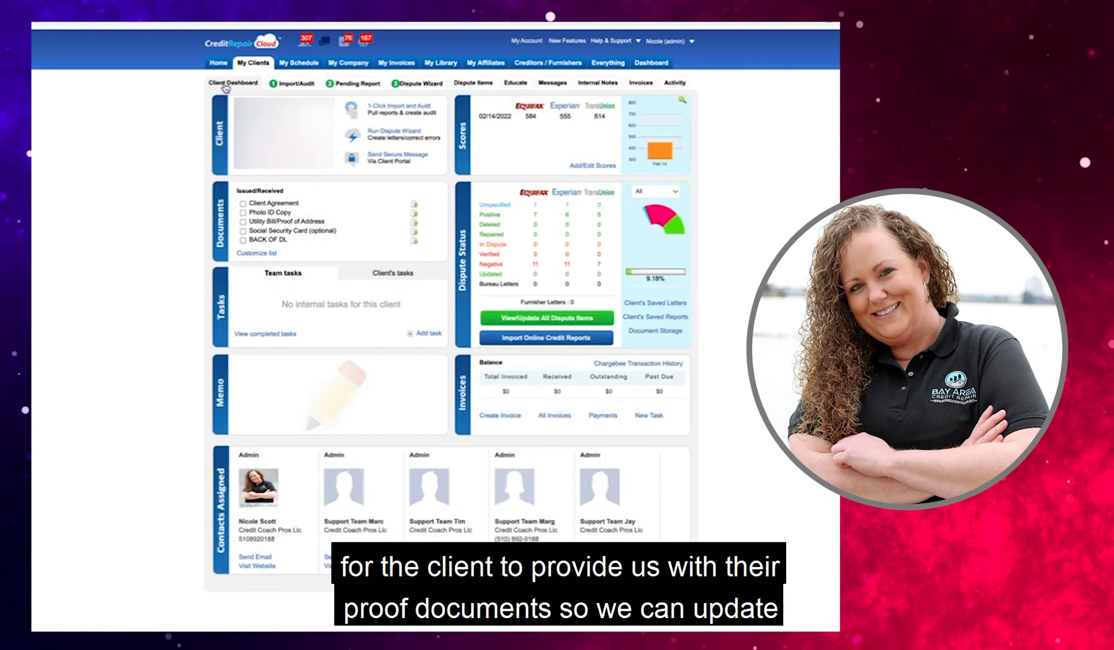